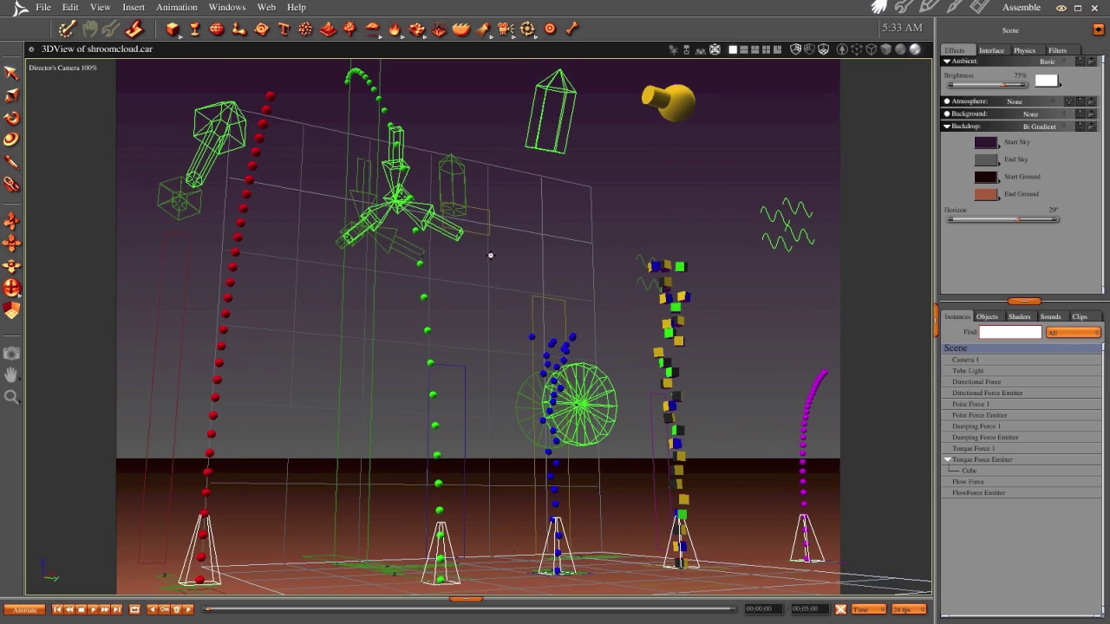
- Orbit the view to reframe the five particle emitters and their streams
drag(520, 248, 515, 287)
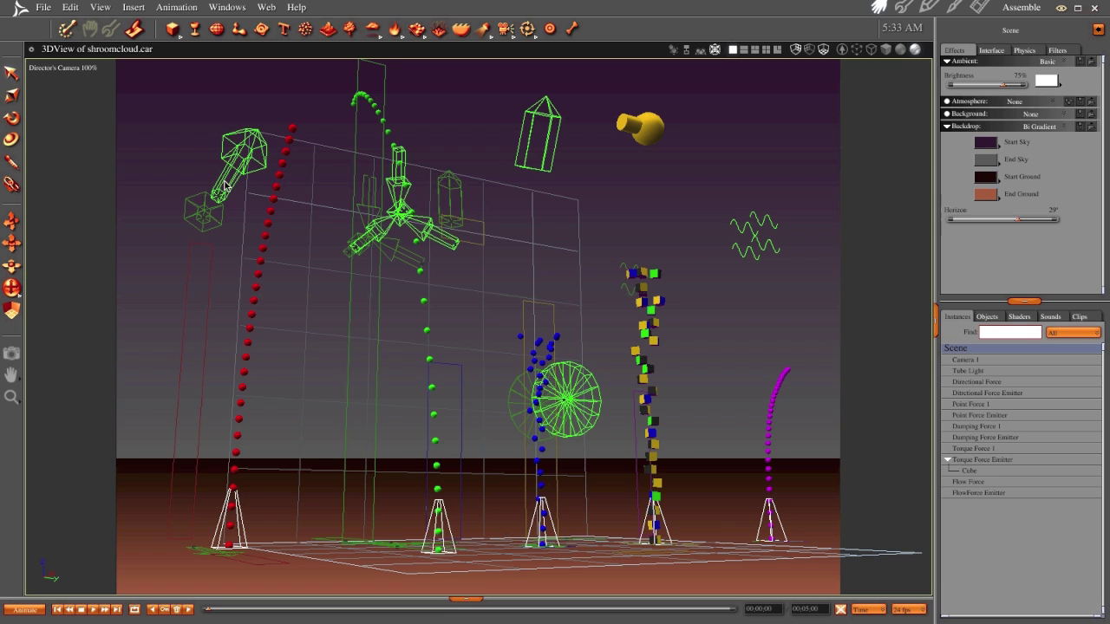
- In the red emitter's Advanced settings, confirm it uses Only Directional Force, then return to Assemble
double_click(238, 533)
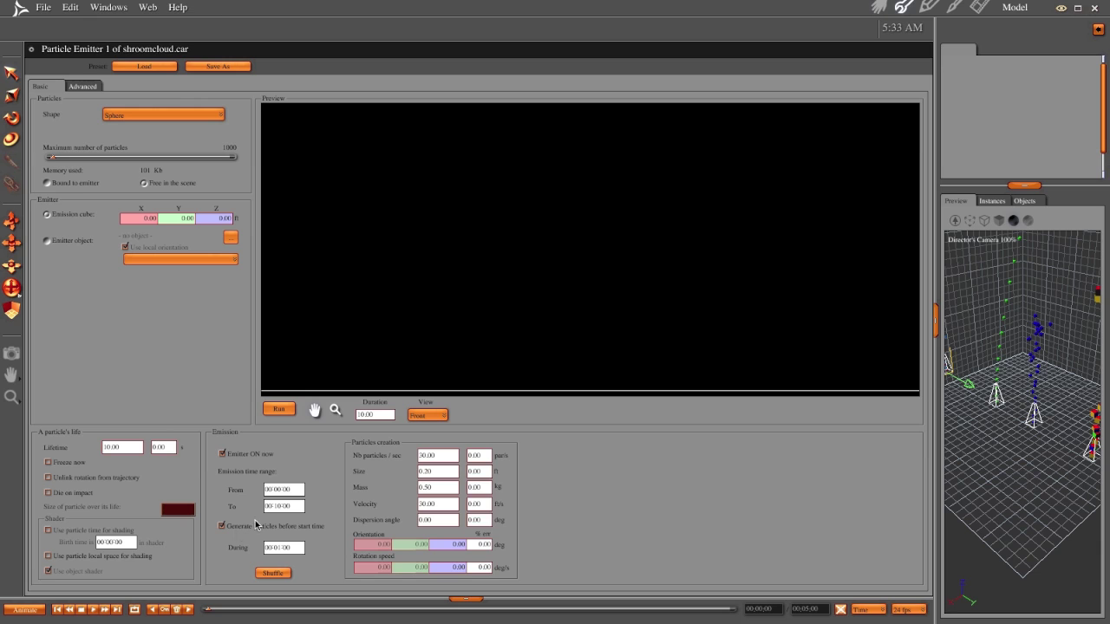
click(83, 87)
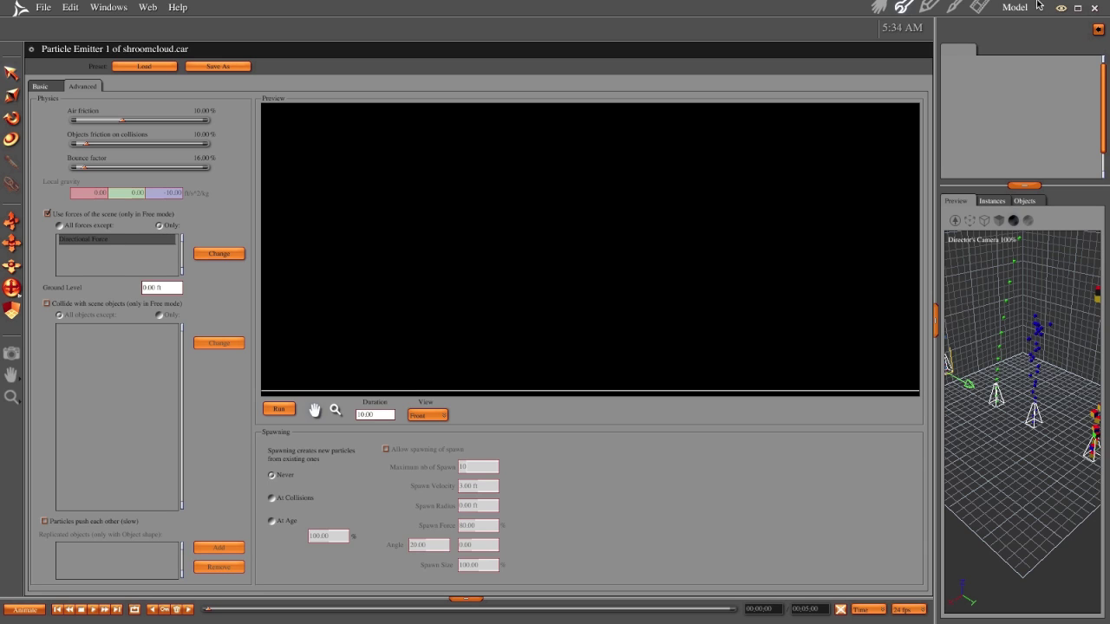
click(878, 7)
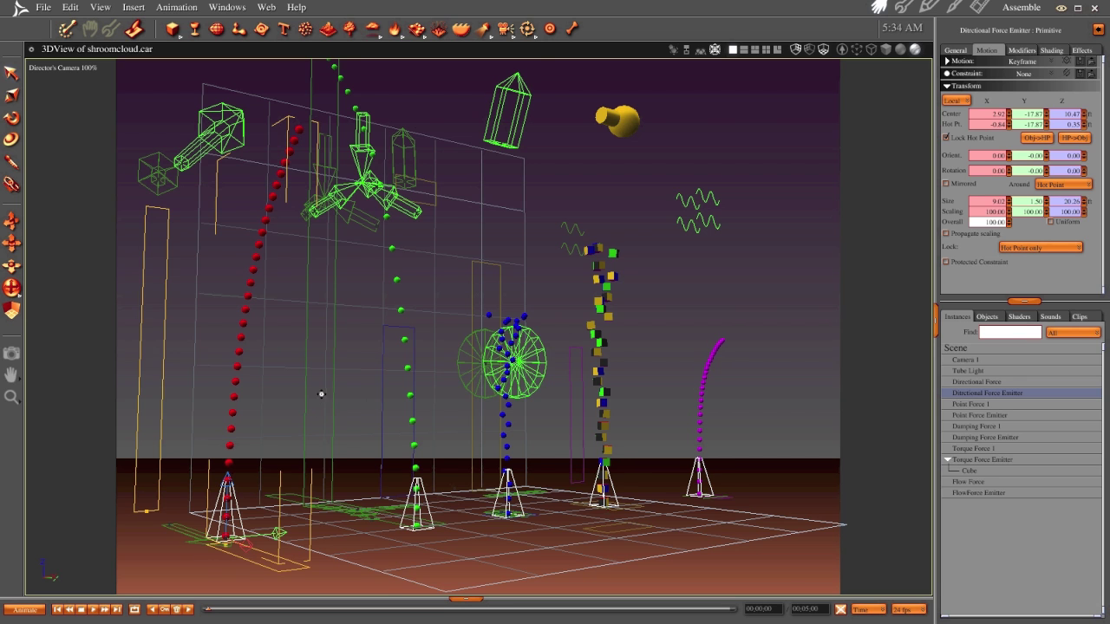
- Orbit the Director's Camera, scrub the deflected streams, rewind to frame 0, and select Scene
key(d)
drag(335, 312, 335, 371)
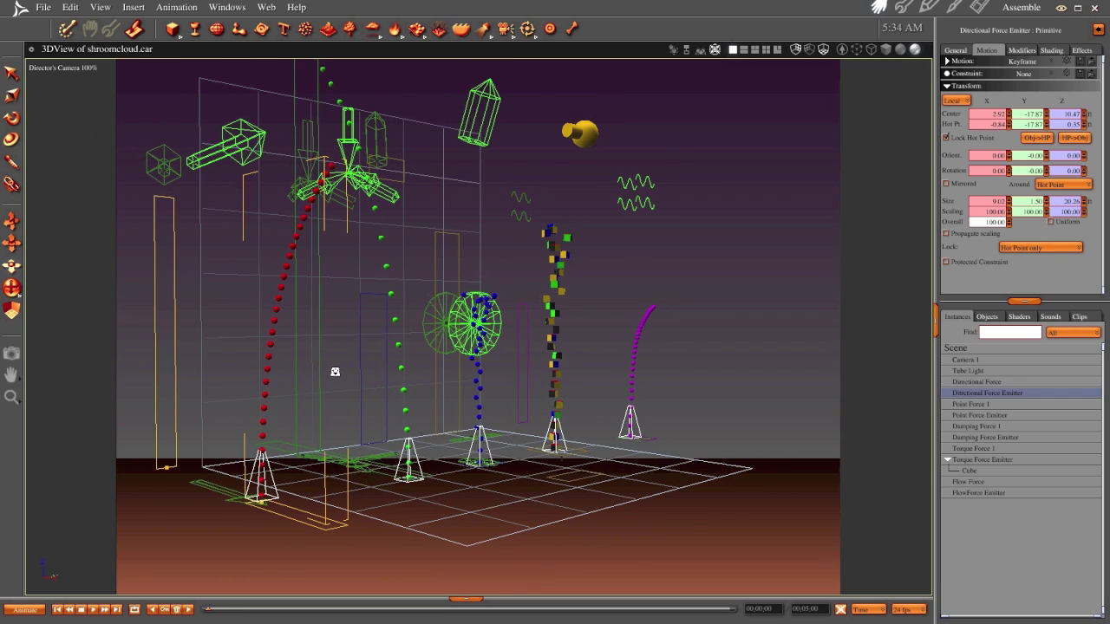
click(212, 613)
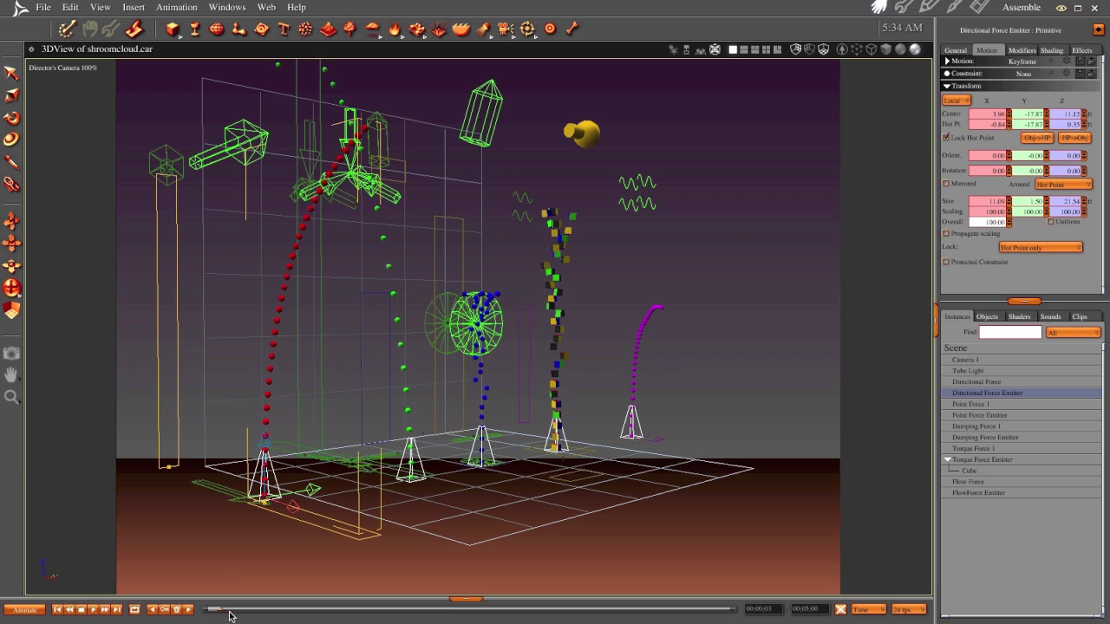
drag(212, 613, 425, 612)
click(200, 609)
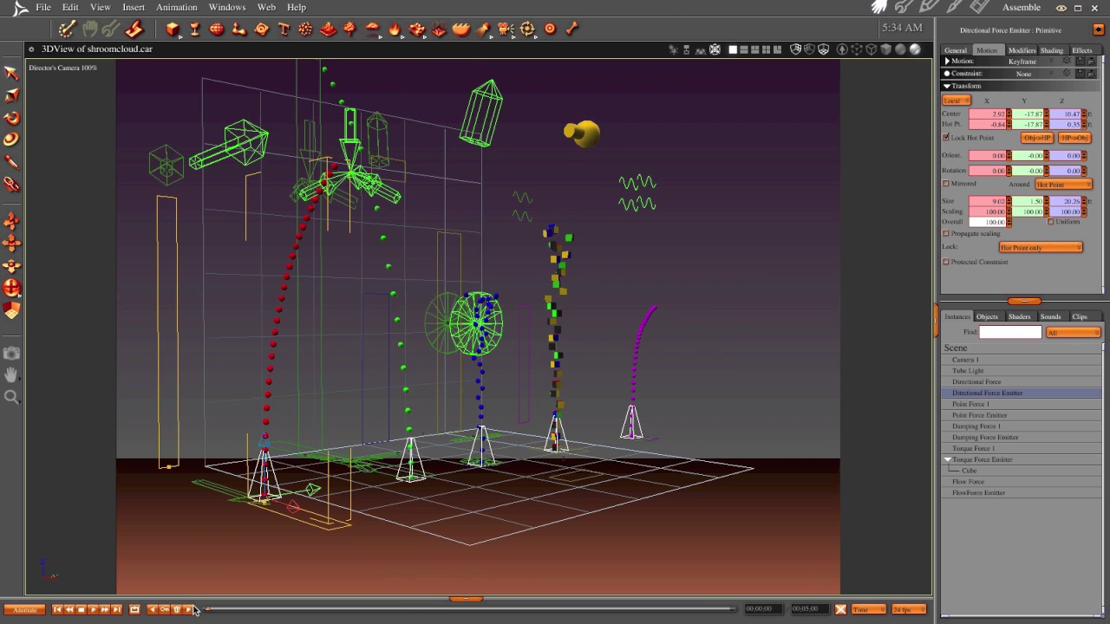
click(239, 149)
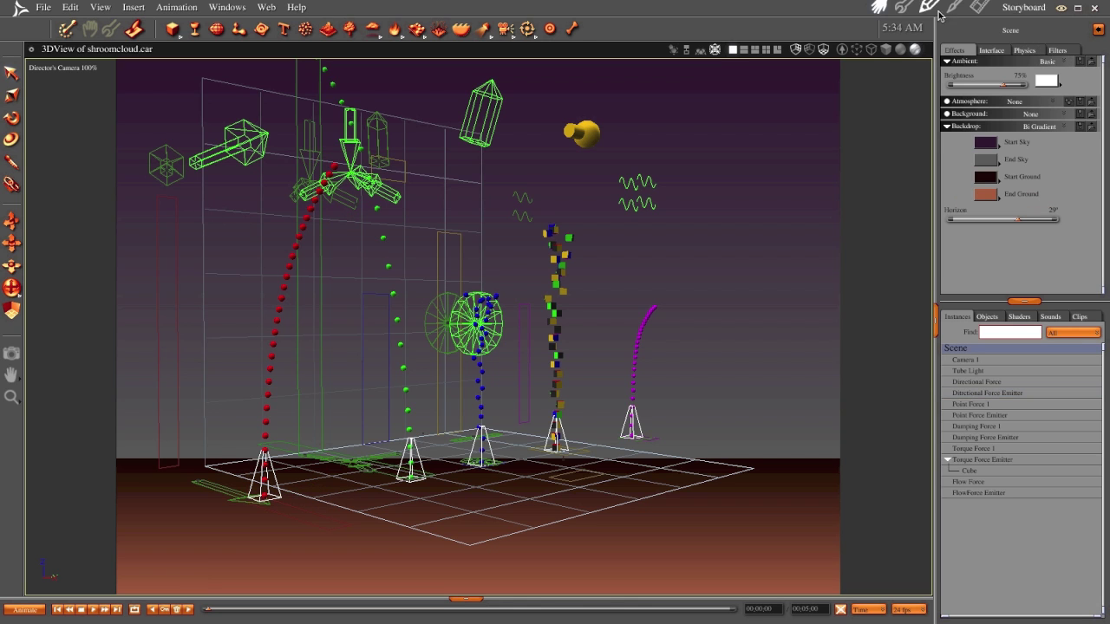
- Check the Render room image, then select Directional Force to show its 3.00 ft/s² strength
click(977, 8)
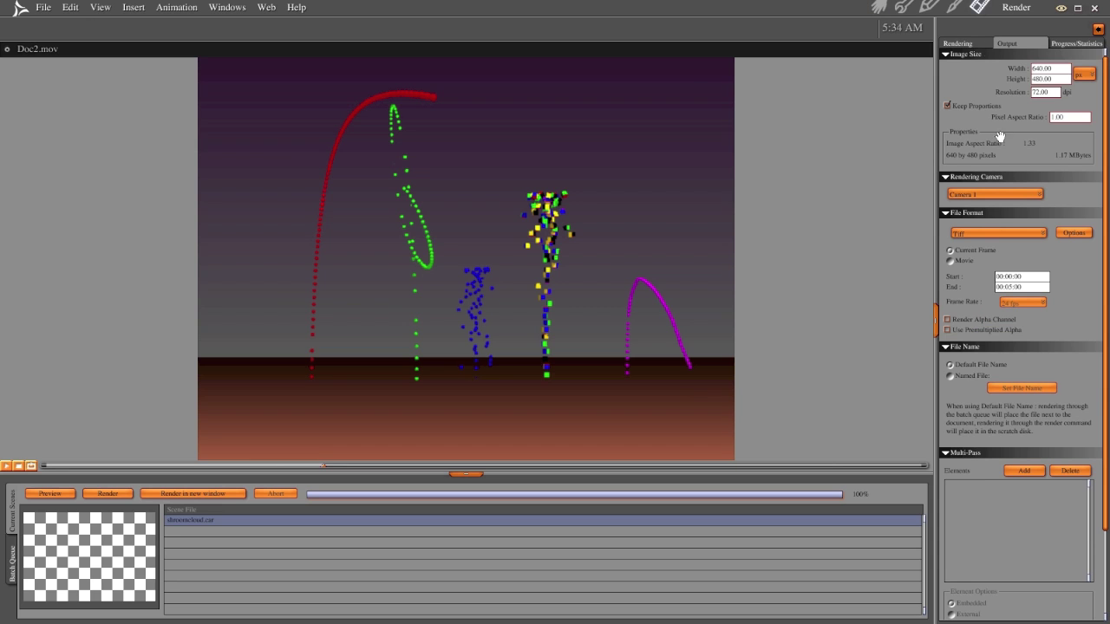
click(878, 7)
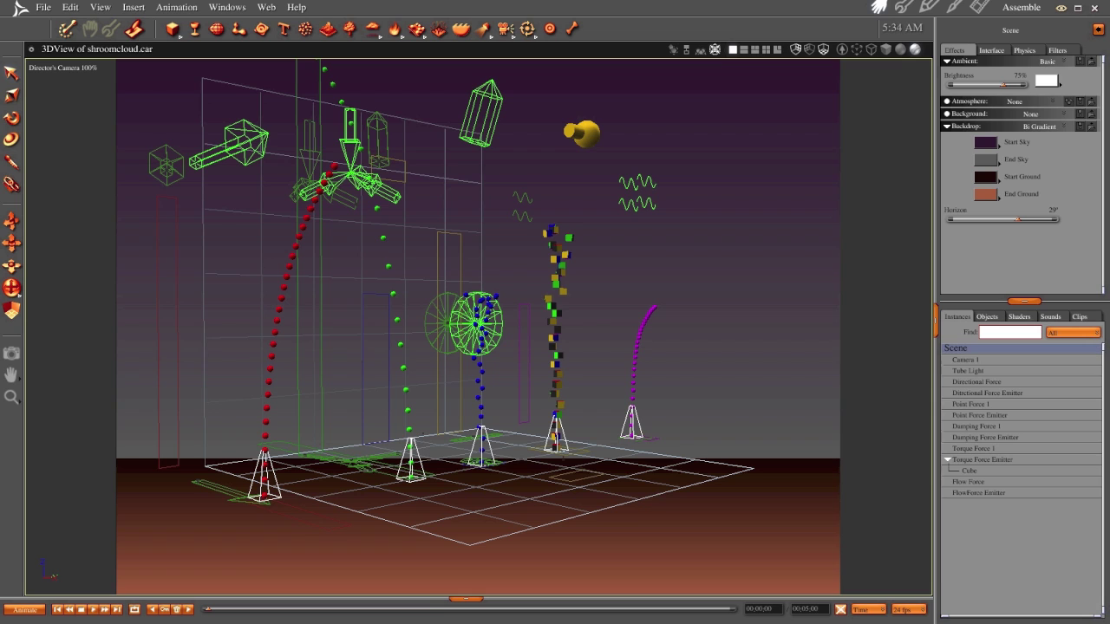
click(976, 385)
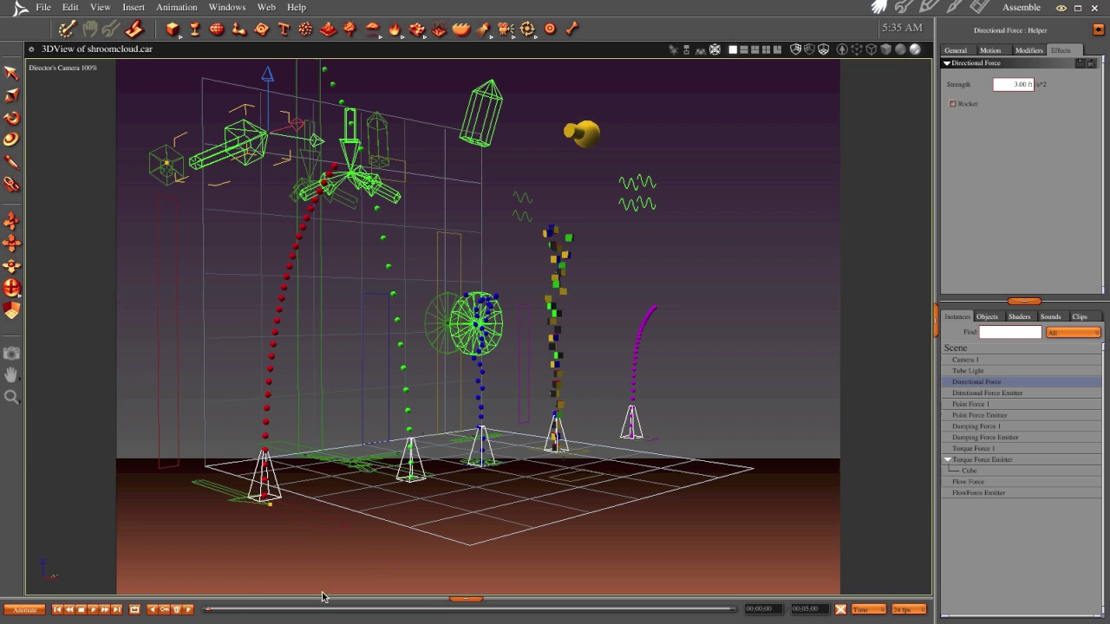
- Scrub the animation and dolly the Director's Camera close to the red, green and blue emitters
drag(211, 612, 188, 609)
middle_drag(488, 549, 794, 470)
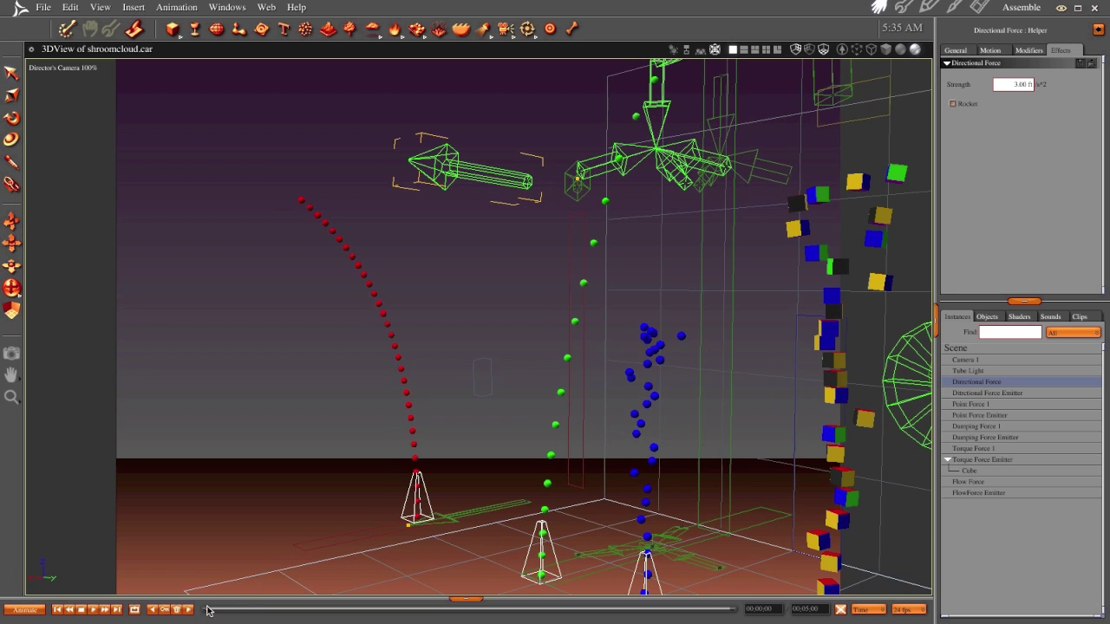
drag(212, 611, 173, 597)
- Set the Directional Force strength to 10 at frame 0, preview the stronger push, and rewind
double_click(1005, 83)
text(10)
key(Return)
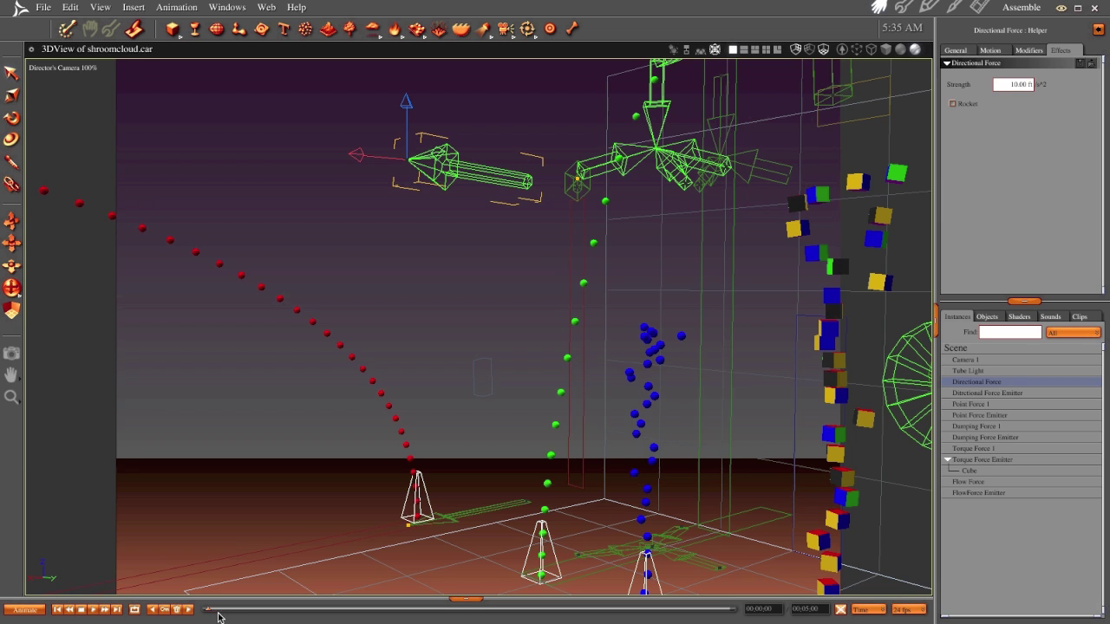
drag(211, 613, 362, 616)
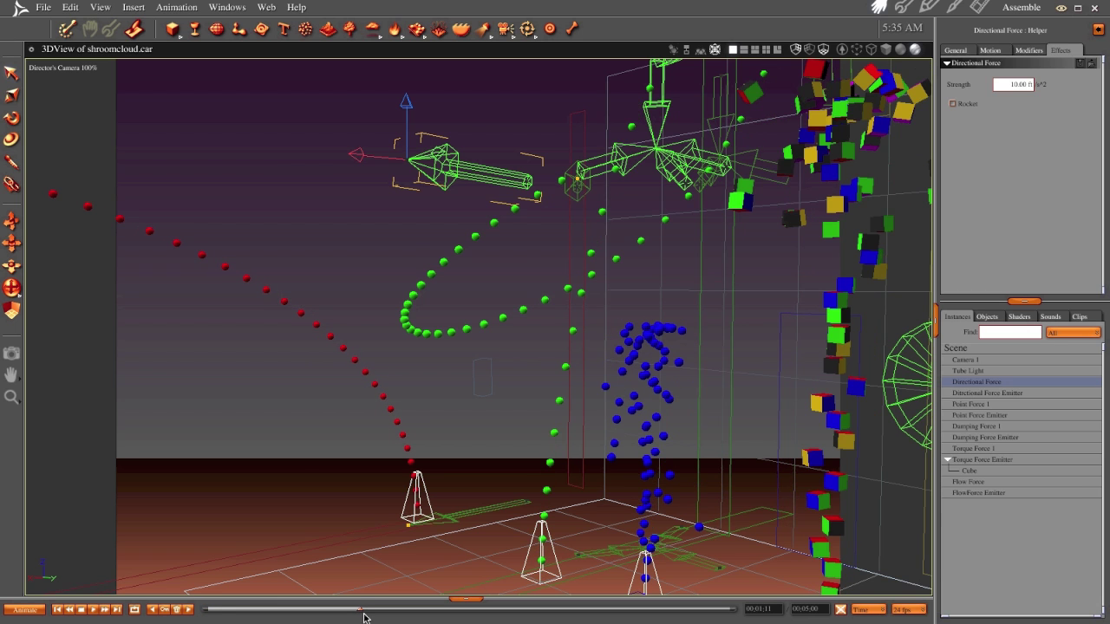
click(170, 607)
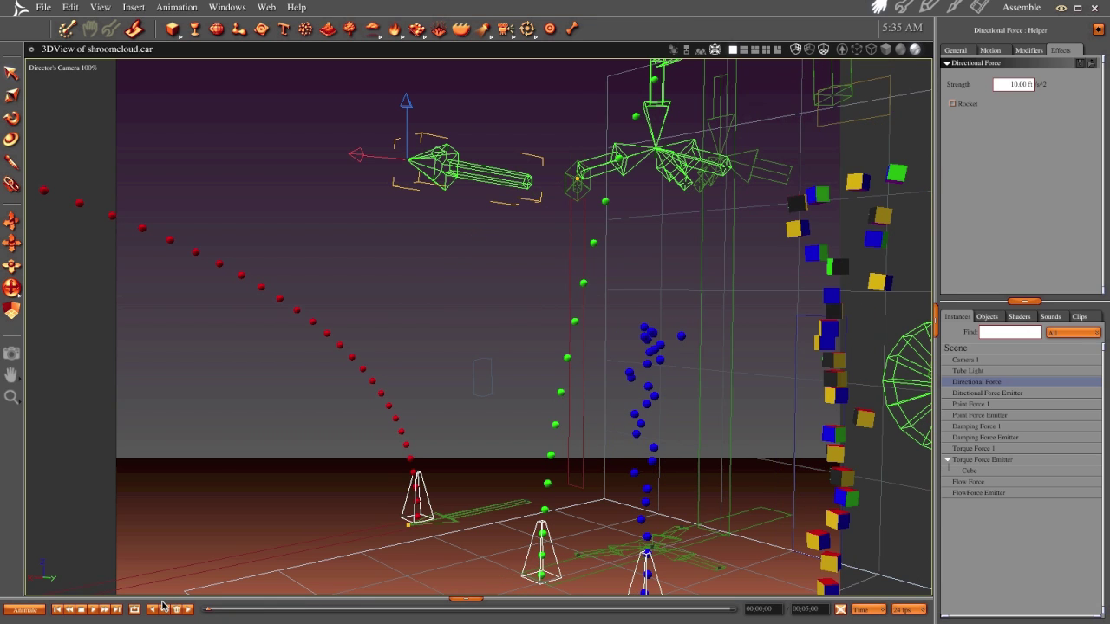
- About 2.5 seconds in, try strengths 30 and 100, then settle on 3.00 ft/s²
click(466, 611)
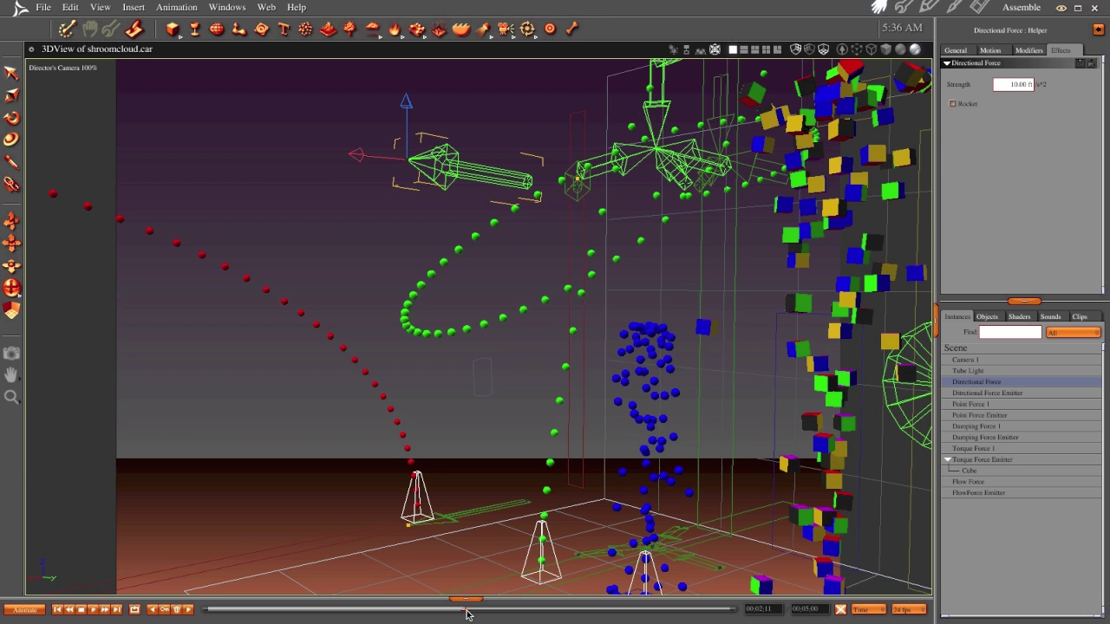
double_click(1006, 84)
text(1)
key(Return)
text(1)
text(00)
key(Return)
text(3)
key(Return)
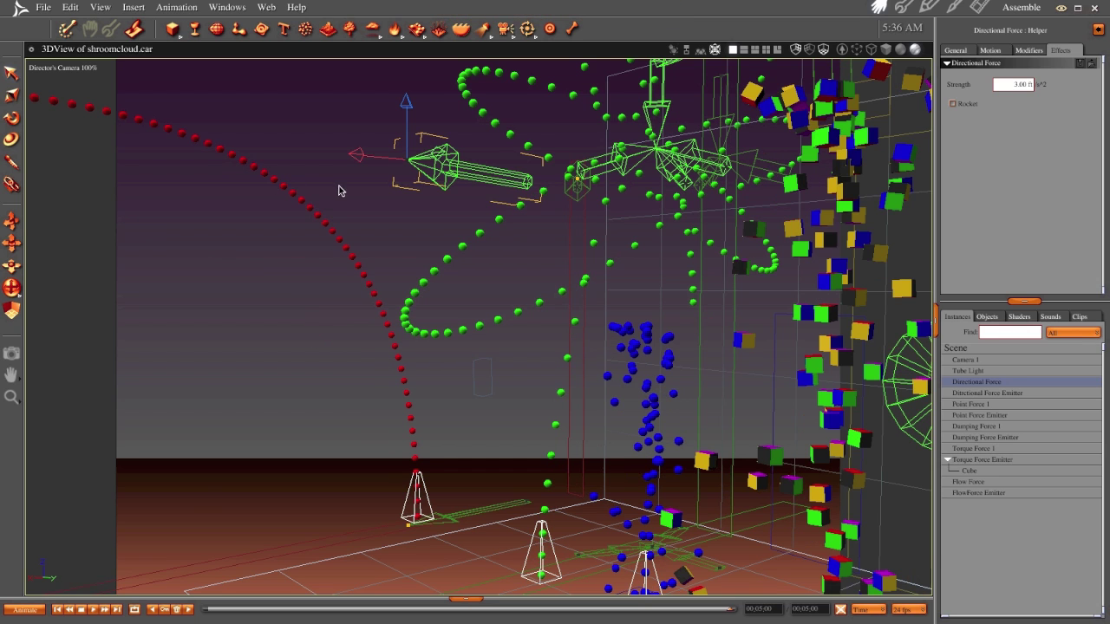
- Preview the early particle motion with the animated strength and rewind to the start
click(56, 610)
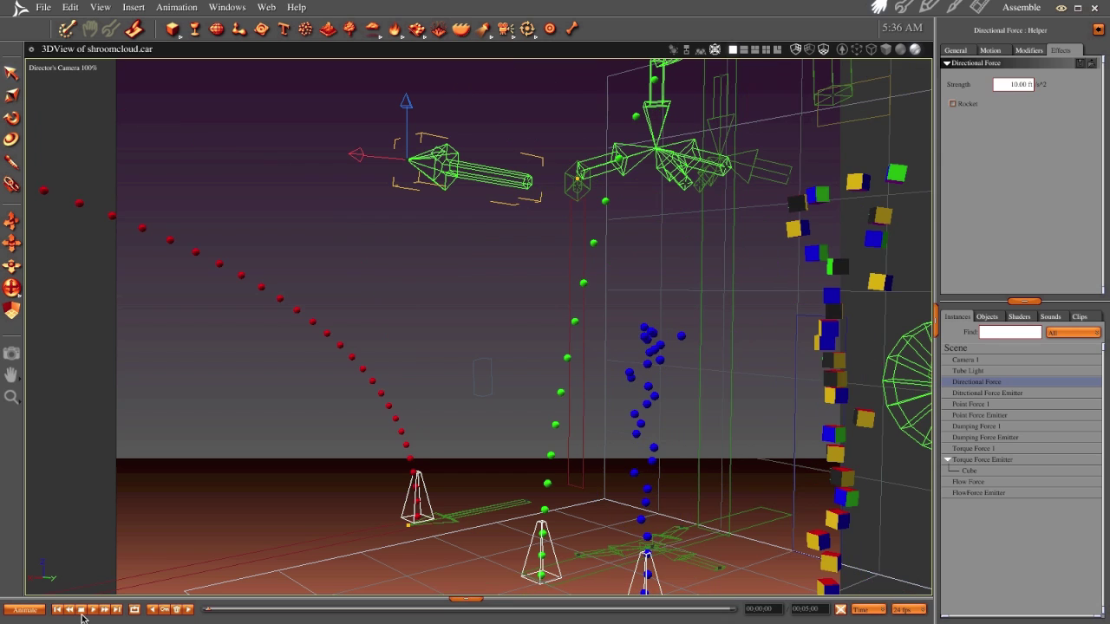
drag(210, 614, 262, 614)
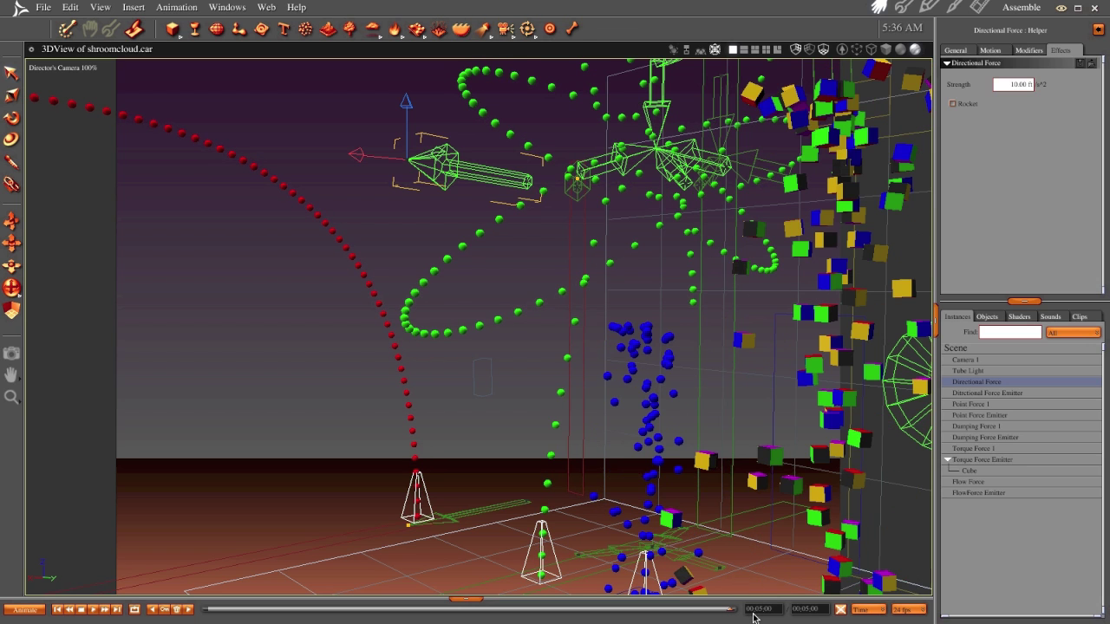
click(57, 610)
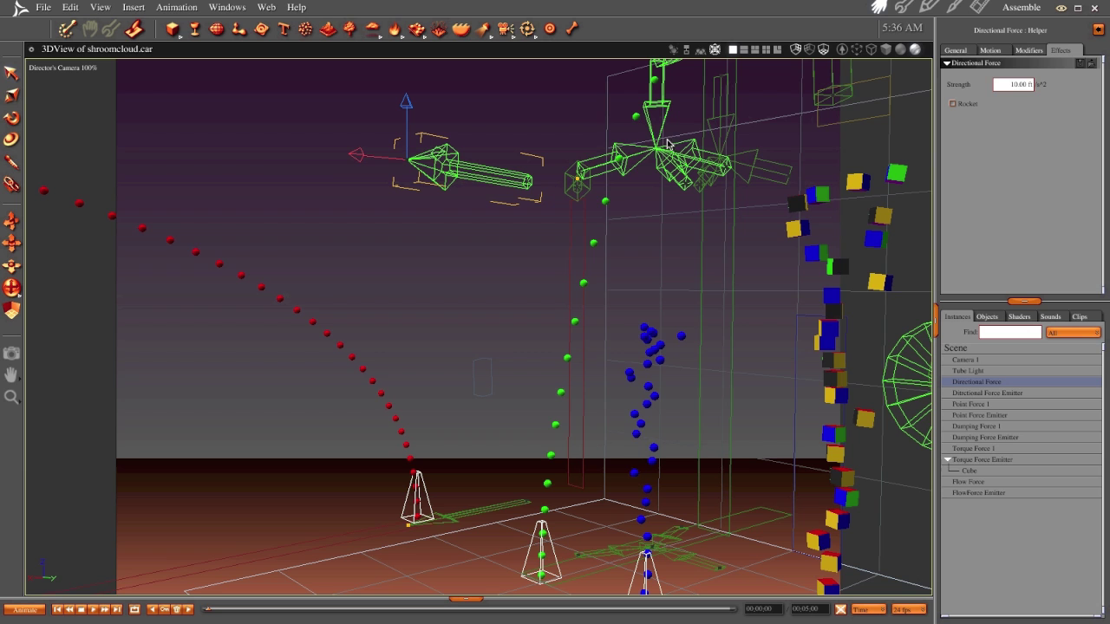
- Deselect Directional Force, scrub and rewind the animation, and collapse the Sequencer to enlarge the 3D view
click(465, 599)
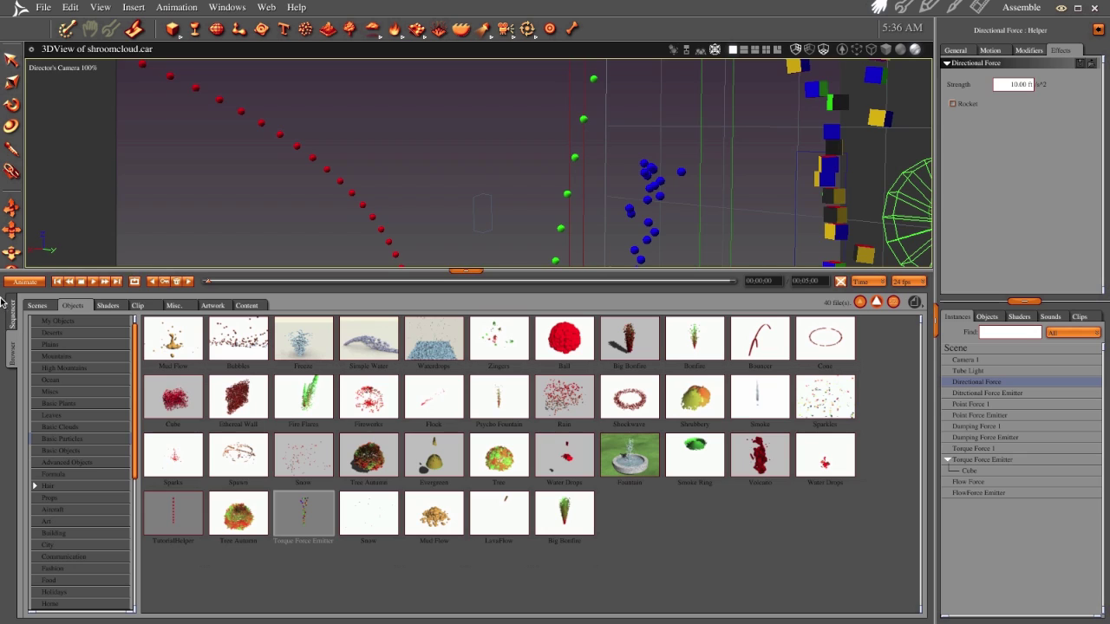
click(10, 311)
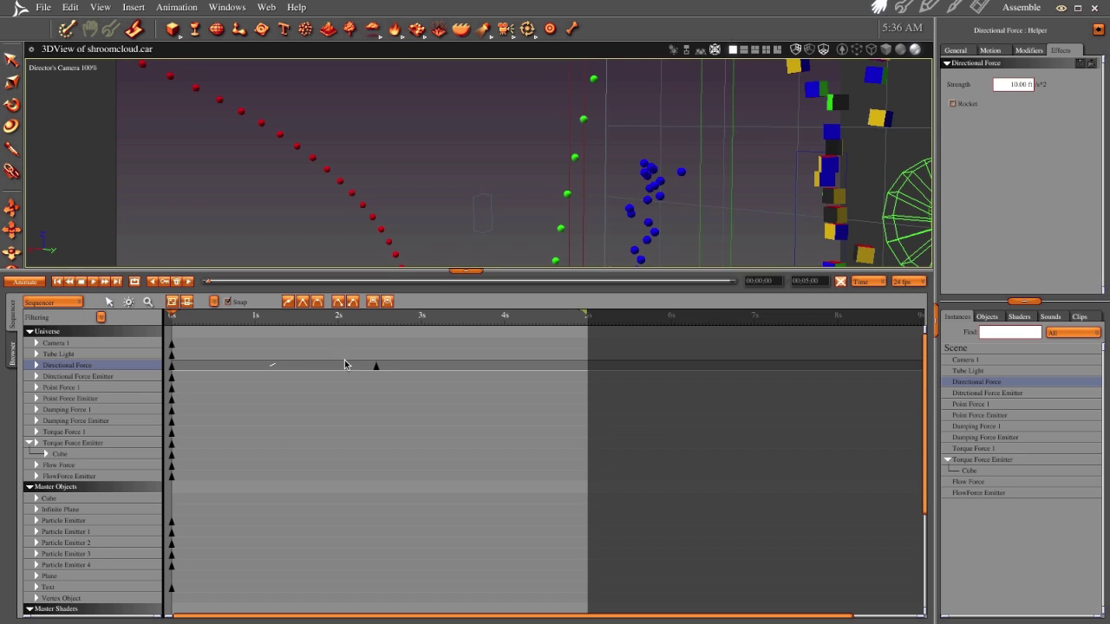
click(376, 369)
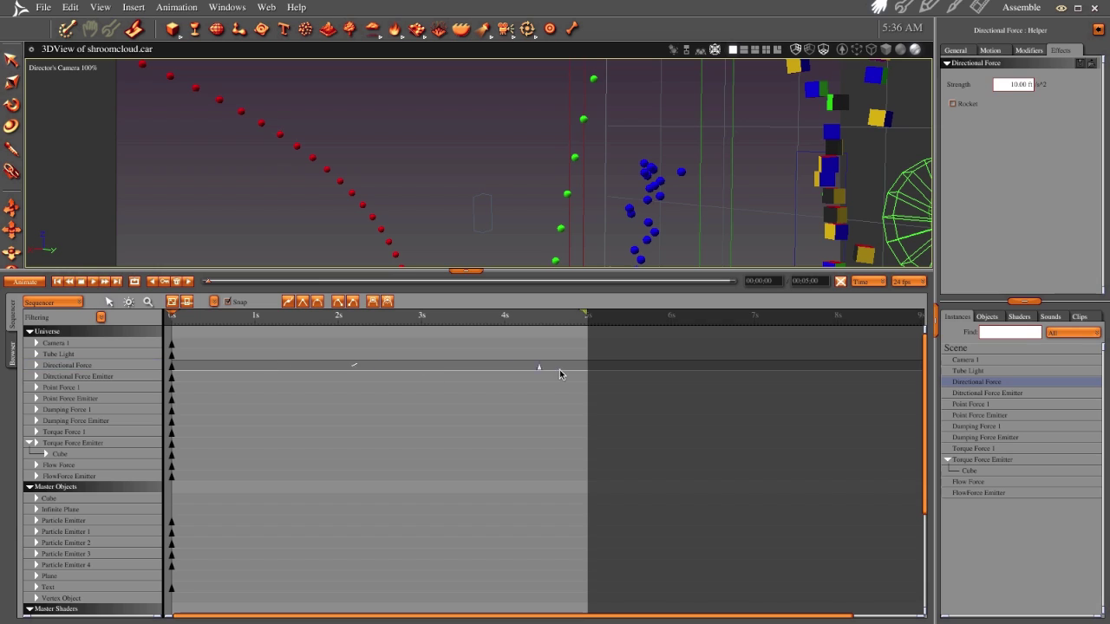
click(451, 359)
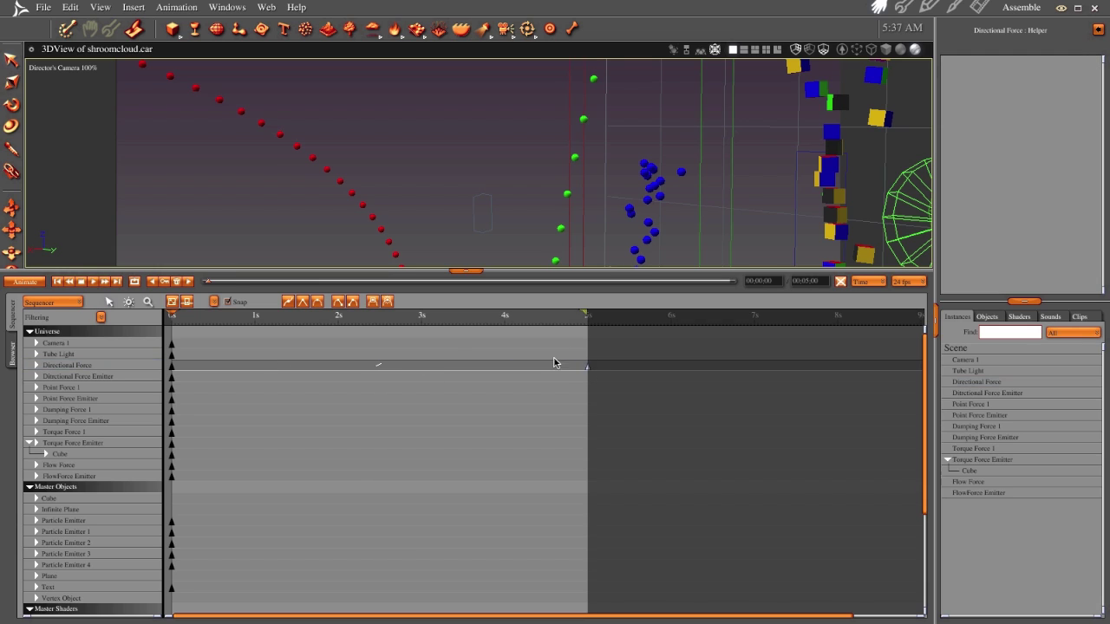
drag(212, 284, 633, 302)
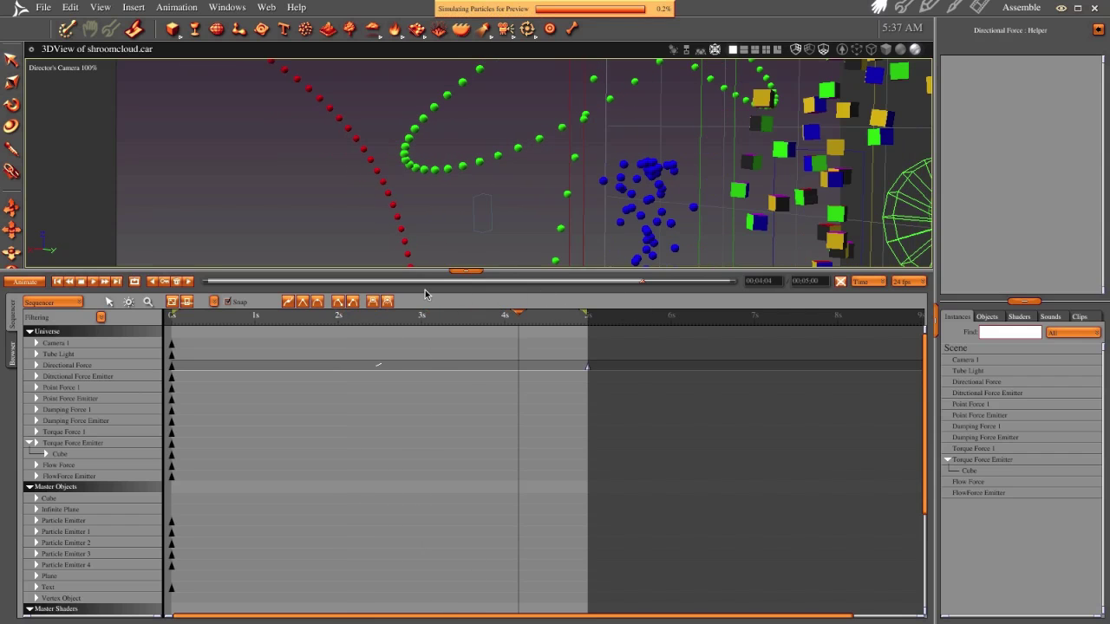
click(57, 284)
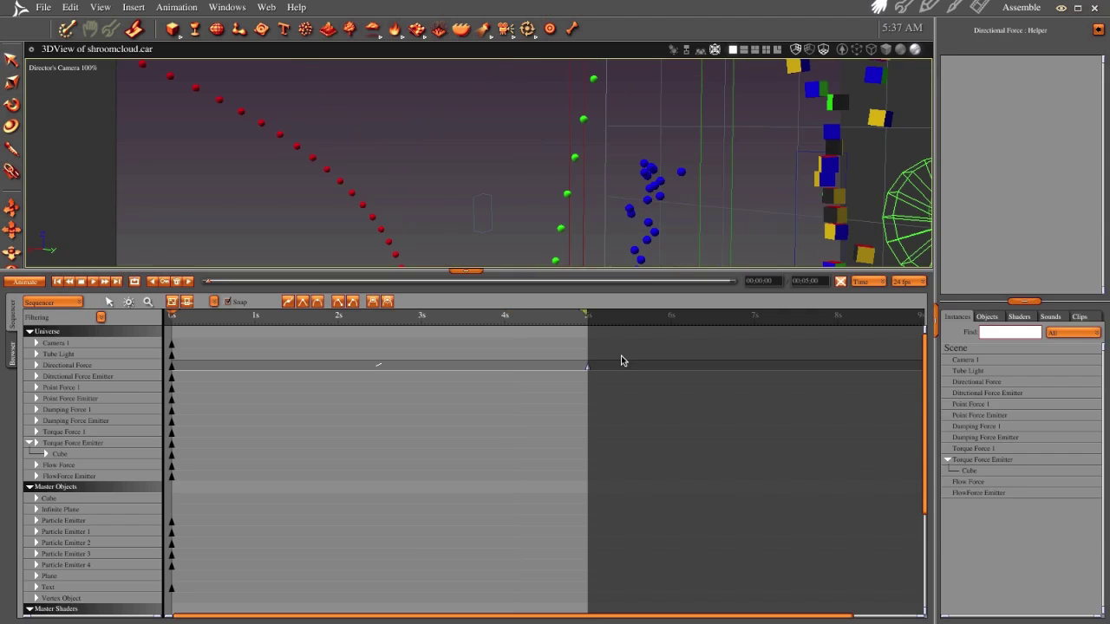
click(468, 272)
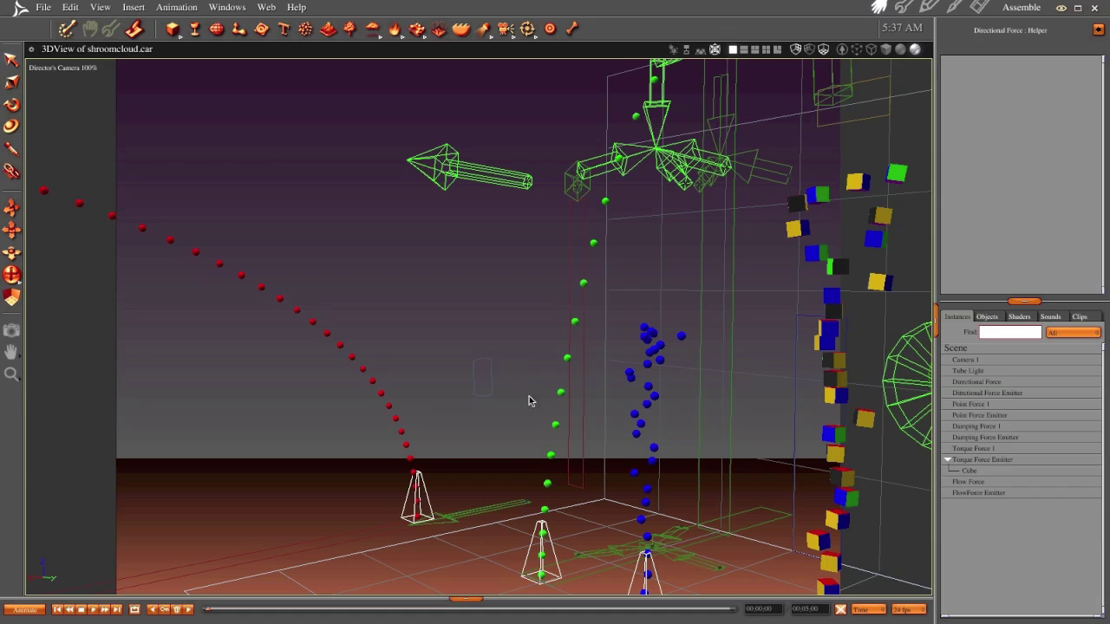
- Select the Point Force Emitter, scrub to watch the green stream curve, rewind, and orbit the view
click(530, 562)
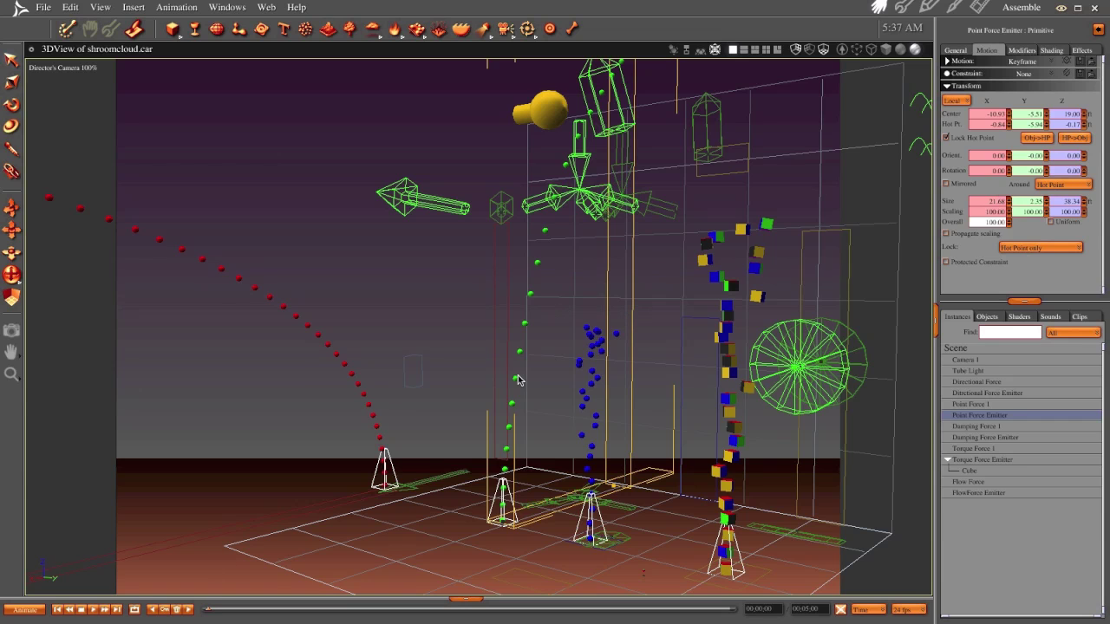
drag(209, 613, 335, 609)
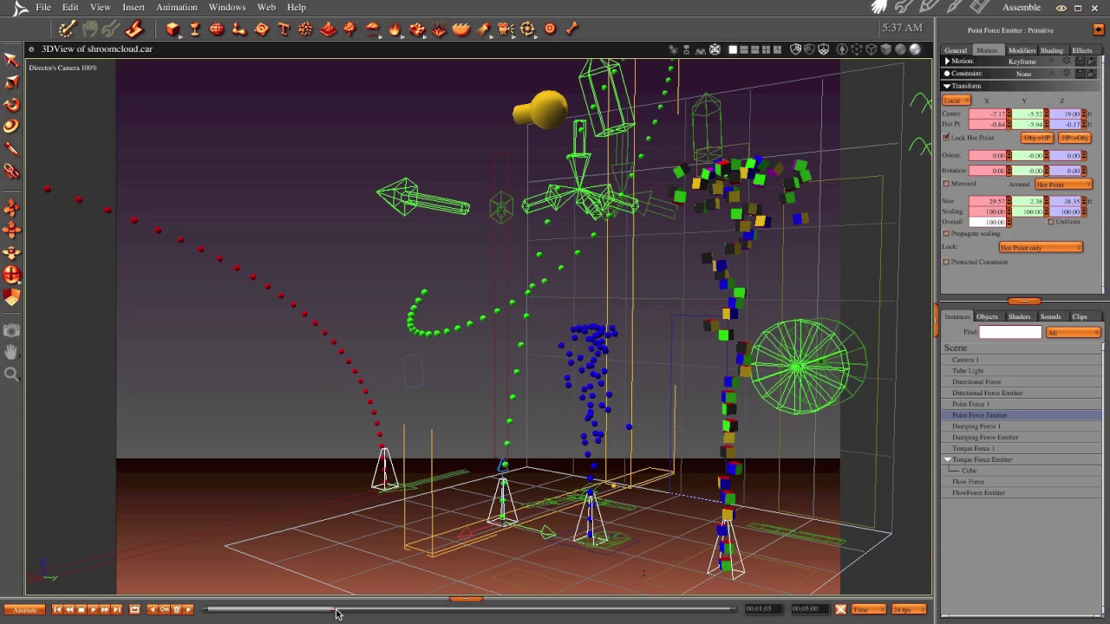
drag(341, 613, 391, 612)
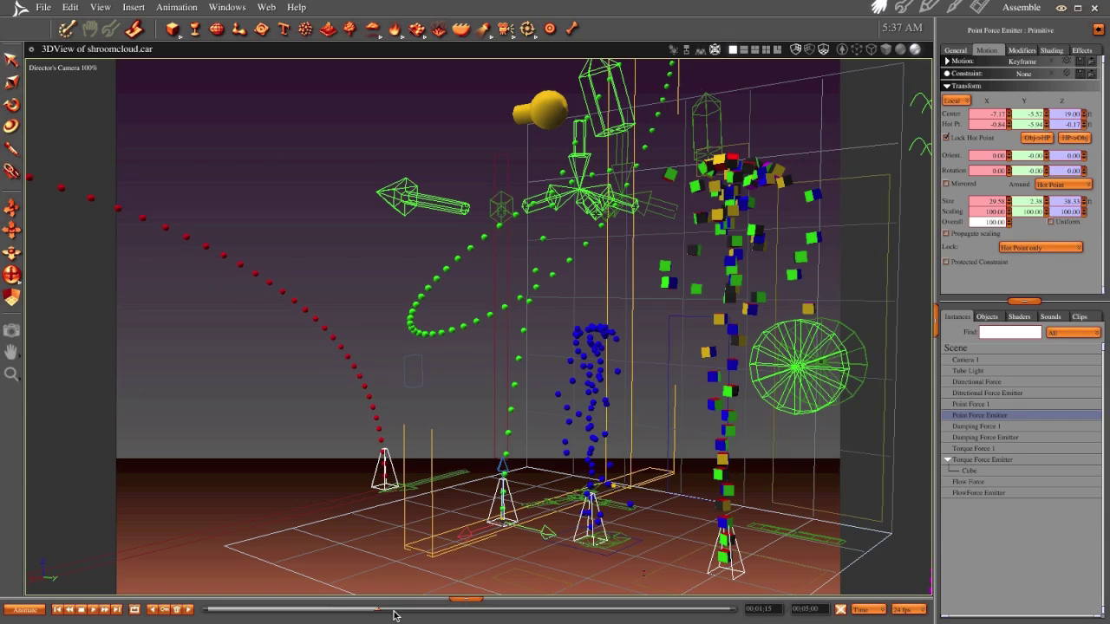
click(221, 604)
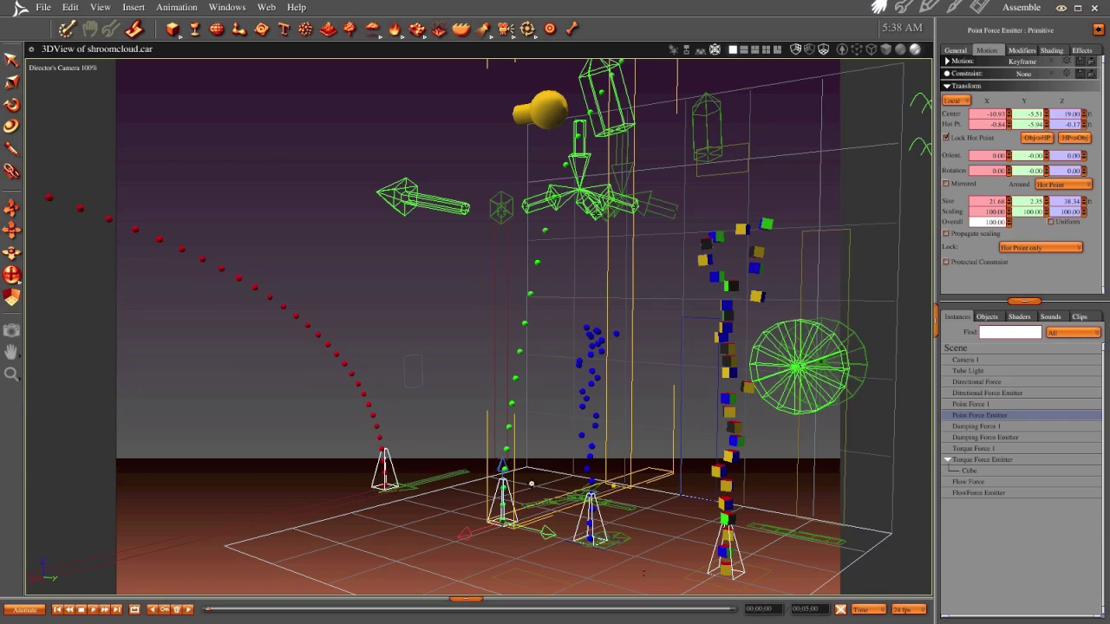
middle_drag(537, 484, 567, 489)
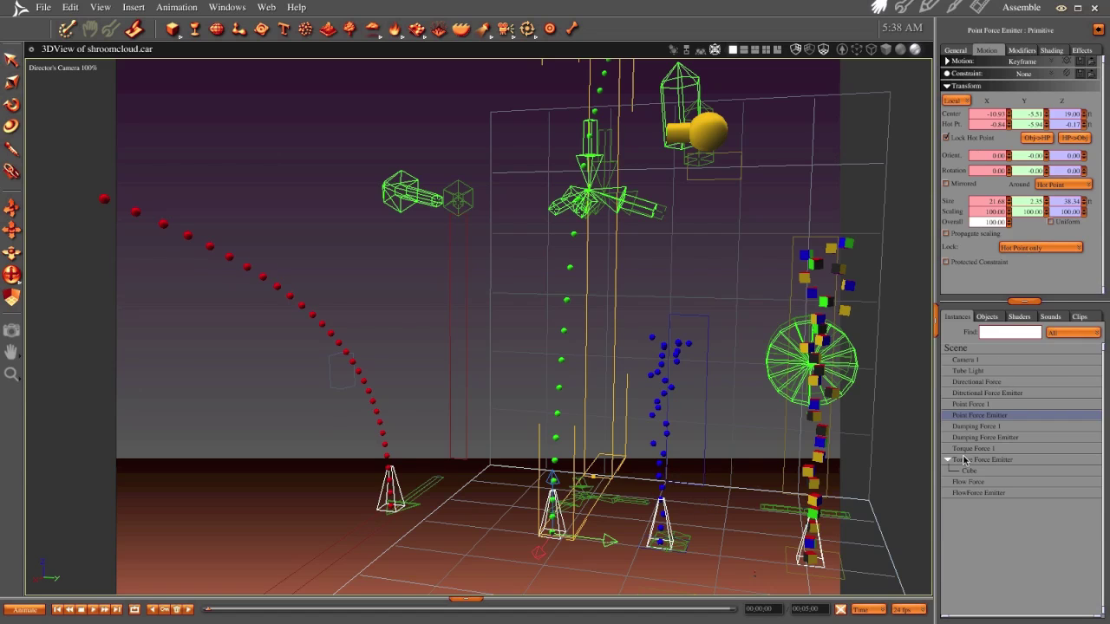
- Set Point Force 1's Field Decay Rate to 10 ft, play and rewind, then orbit toward the damping force
click(971, 404)
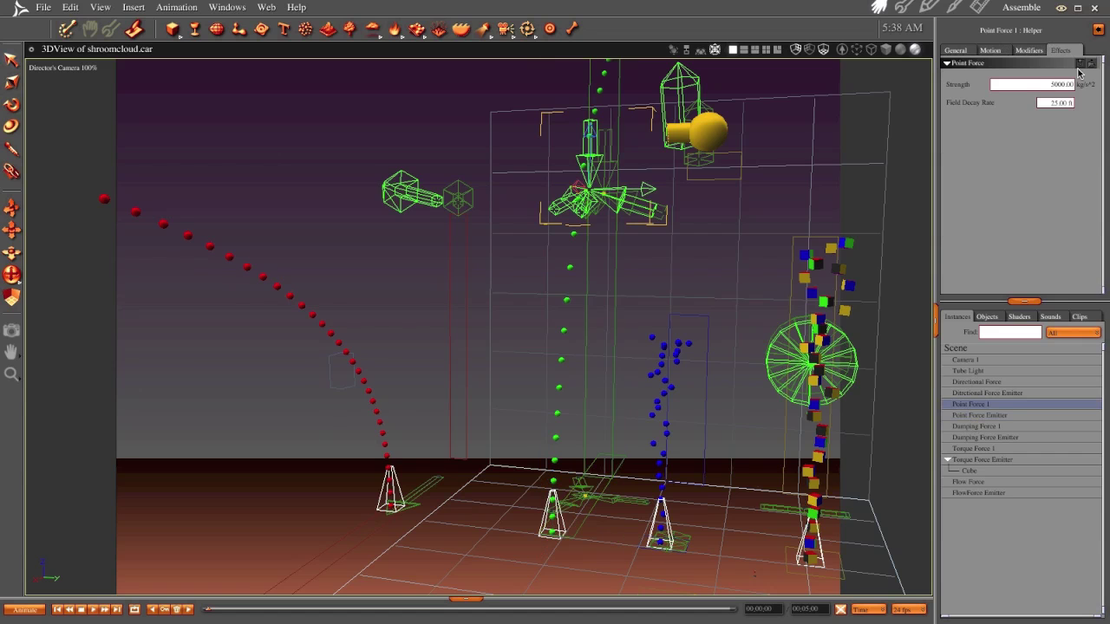
click(1045, 102)
text(10)
key(Return)
click(170, 610)
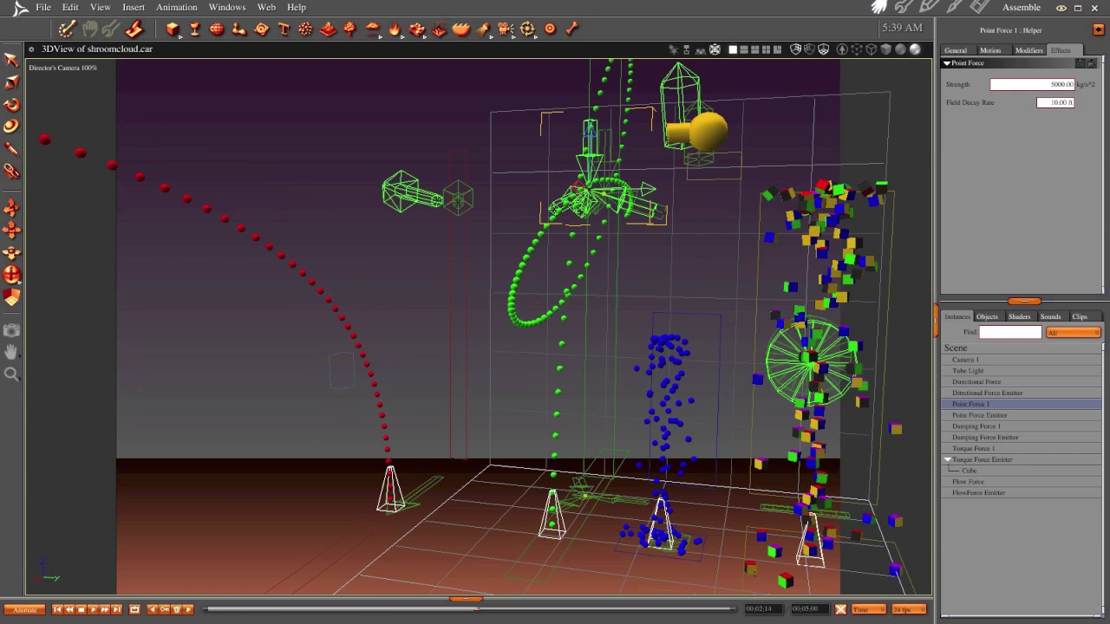
click(59, 610)
mouse_move(503, 466)
middle_down()
mouse_move(497, 440)
mouse_move(471, 448)
mouse_move(520, 463)
mouse_move(488, 471)
mouse_move(491, 454)
middle_up()
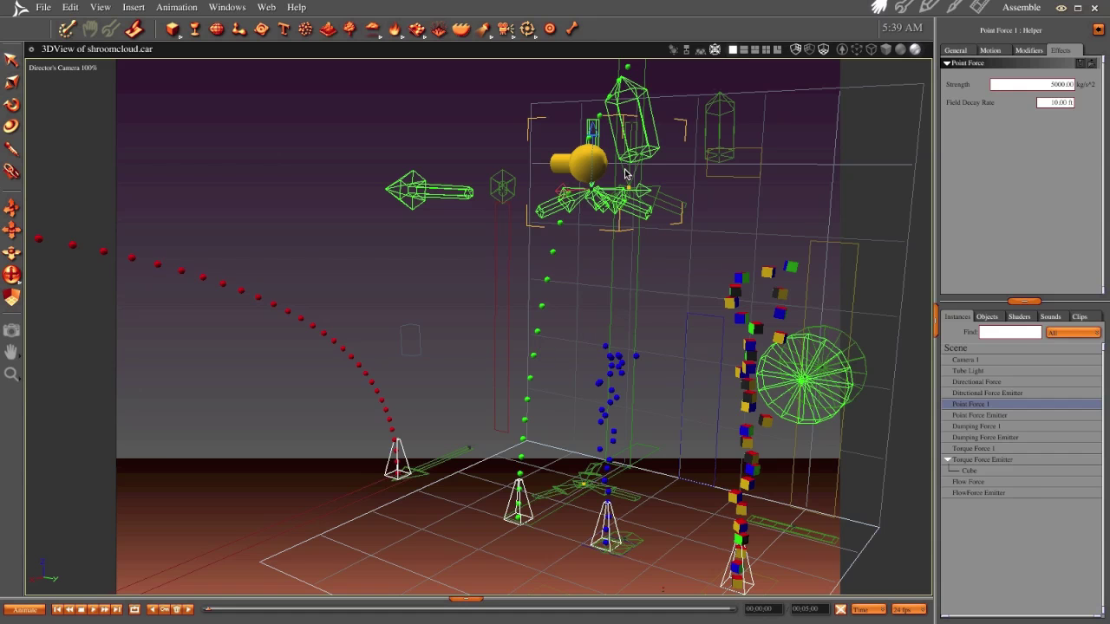
middle_drag(622, 261, 664, 275)
- Set Damping Force 1's strength to 1.0 kg, scrub to preview the damping, and rewind
click(705, 113)
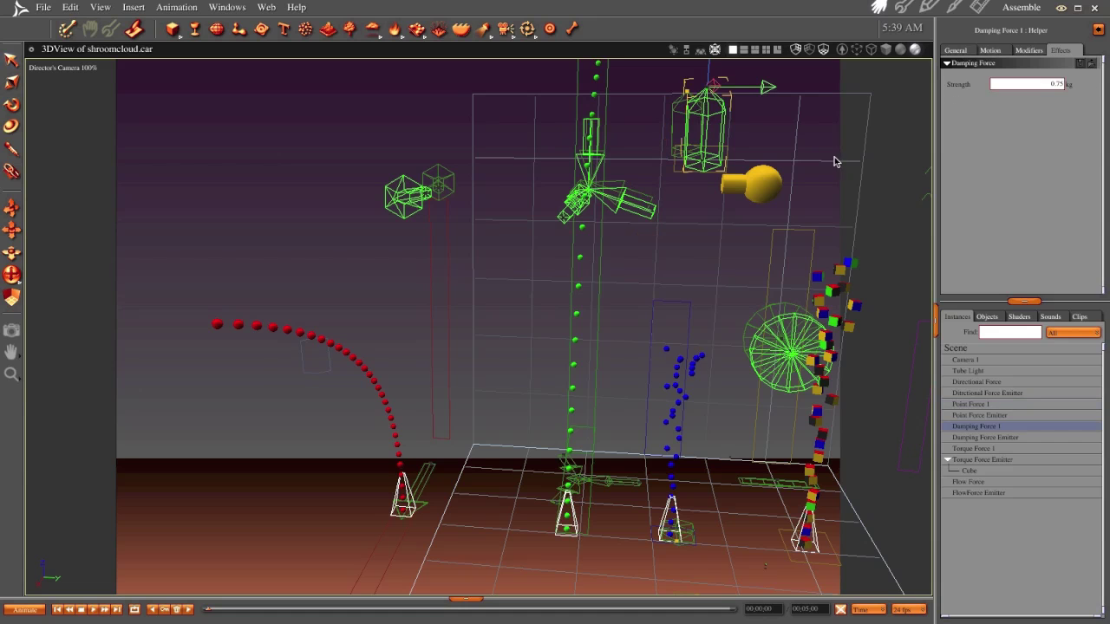
click(1031, 84)
text(1.0)
key(Return)
drag(213, 614, 391, 609)
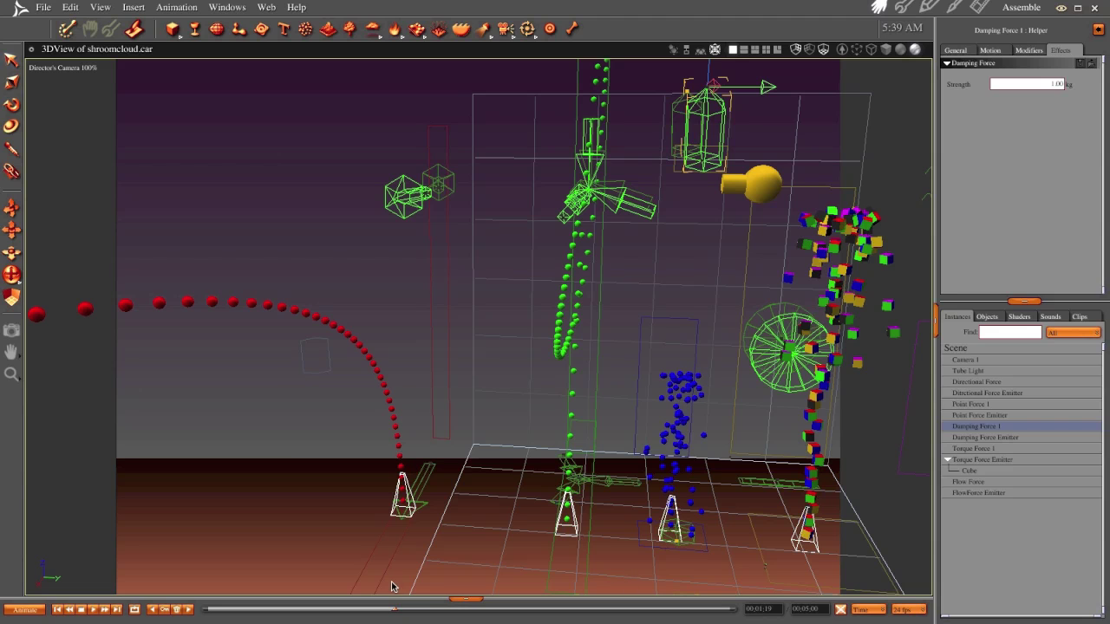
drag(411, 613, 535, 607)
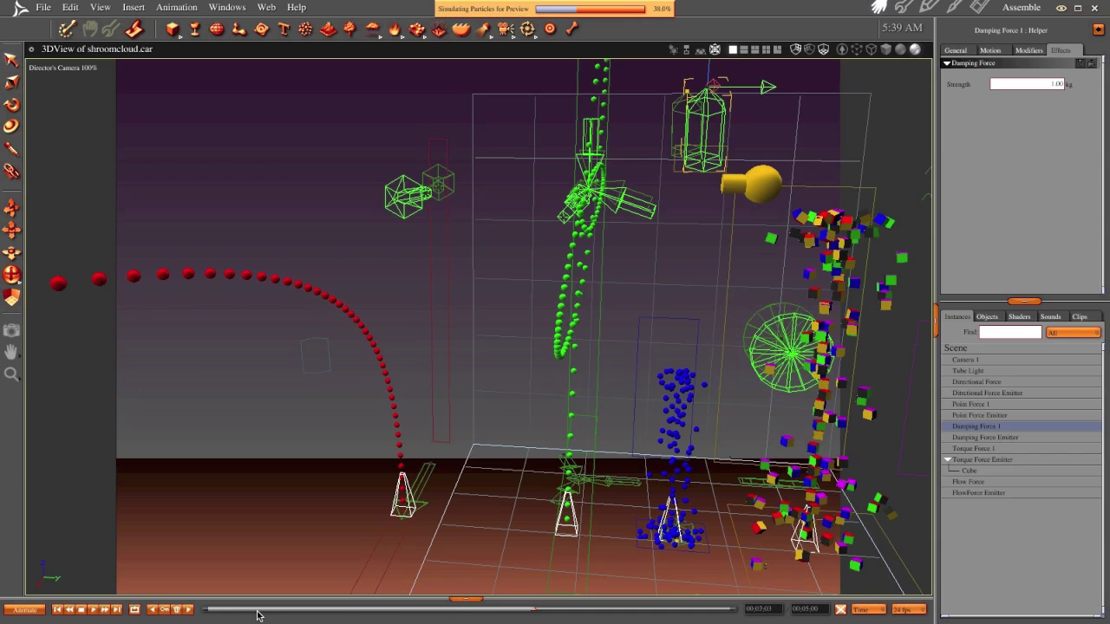
click(198, 610)
click(190, 610)
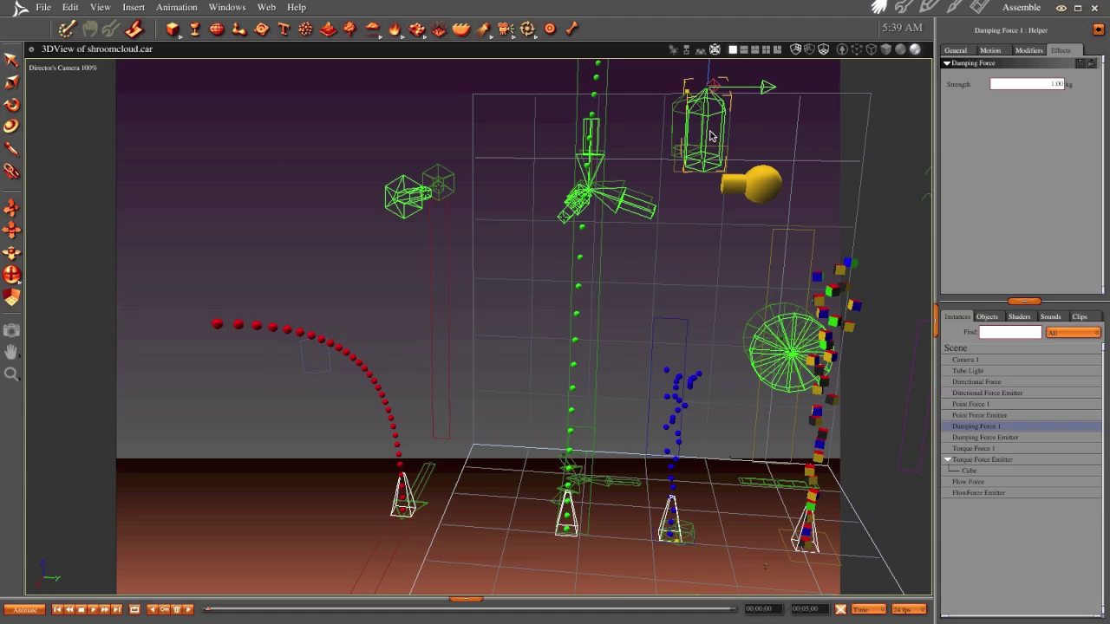
double_click(978, 439)
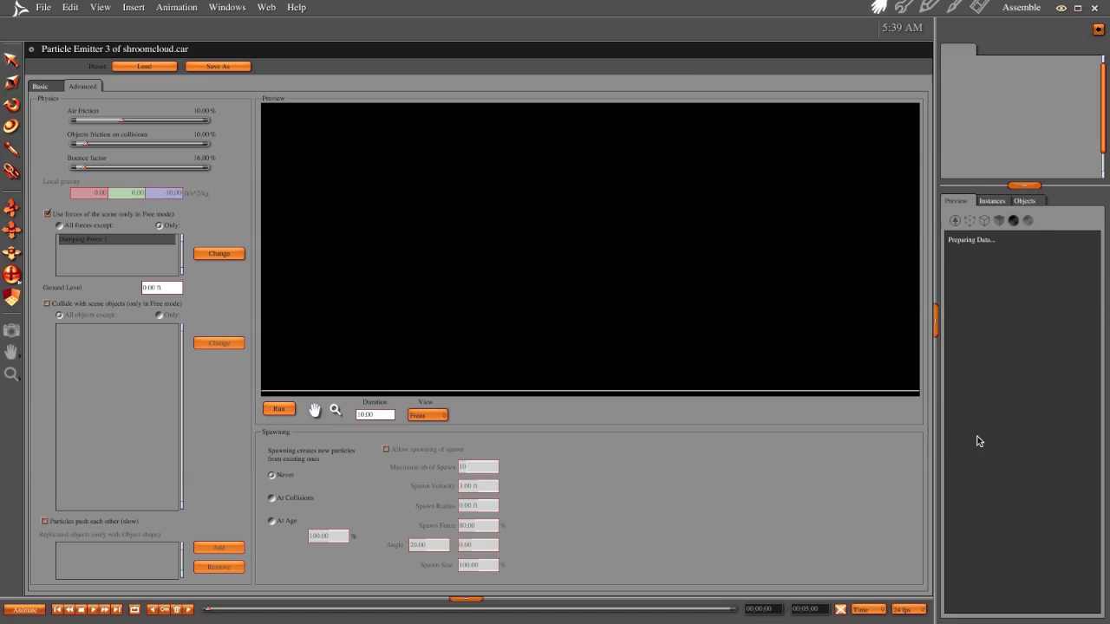
click(41, 86)
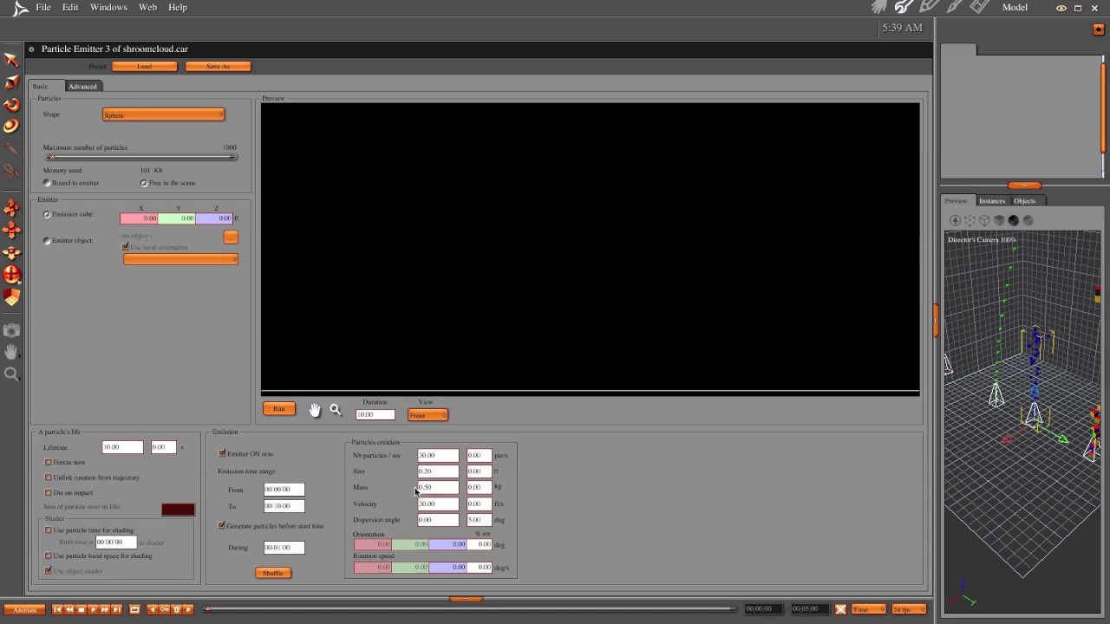
click(880, 7)
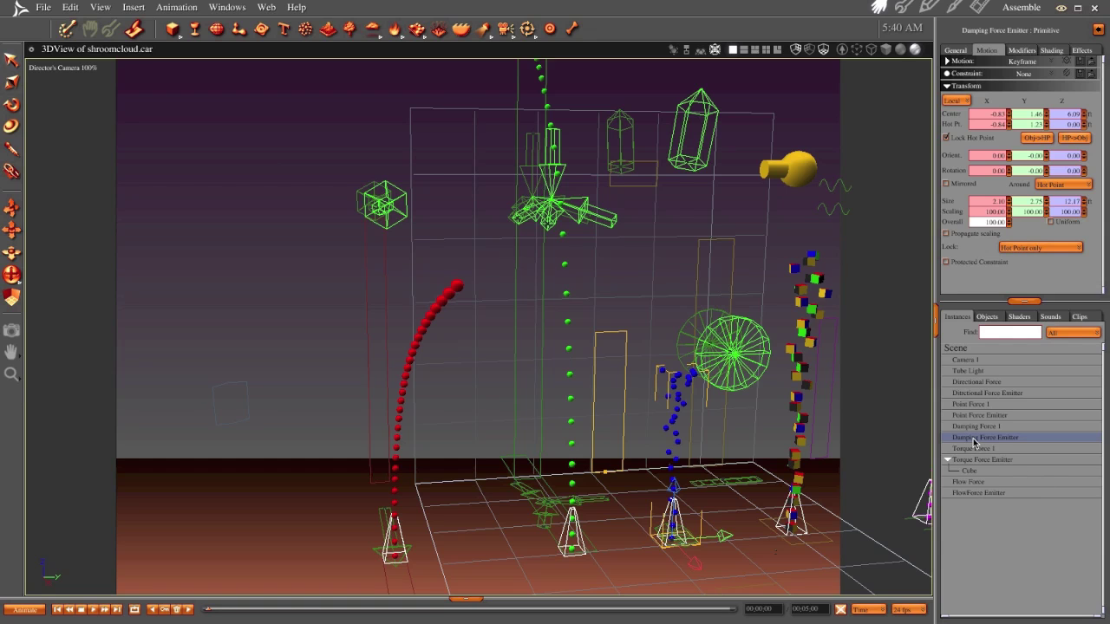
- Select Damping Force 1 and scrub the timeline forward, back to the first frame, and forward again
click(696, 137)
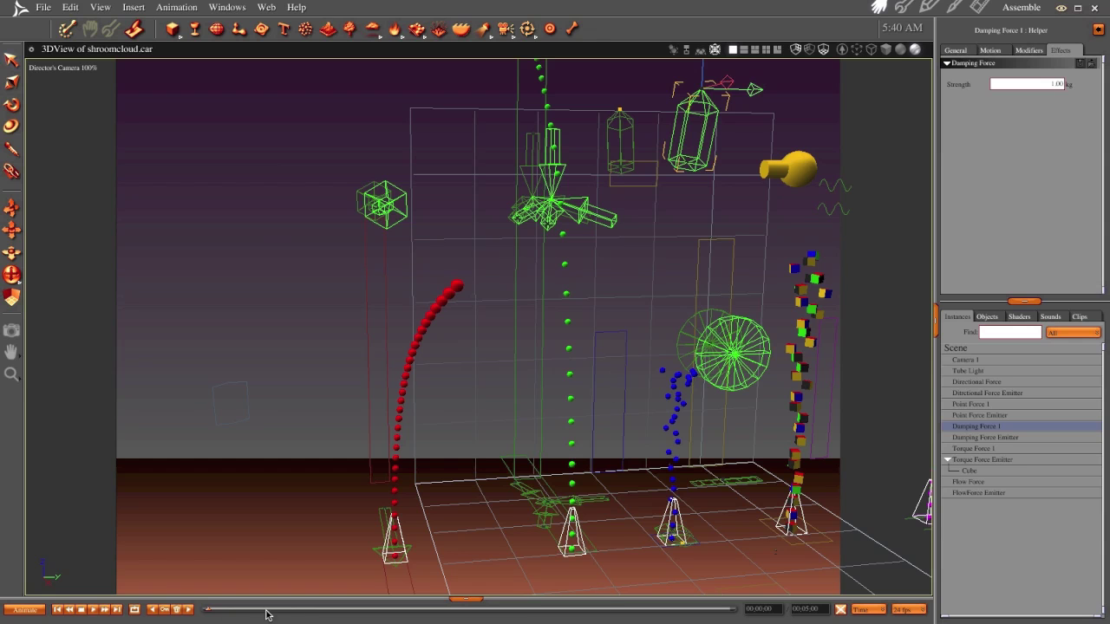
drag(212, 612, 286, 612)
click(151, 611)
drag(208, 612, 177, 610)
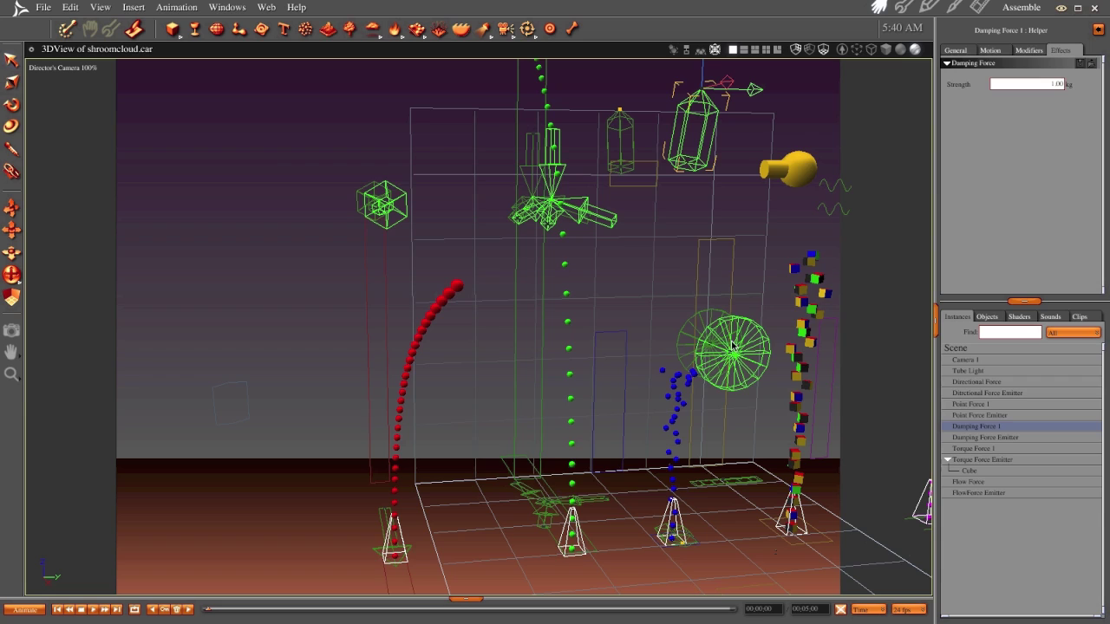
- Pan and dolly the view in close on the falling cubes beside the torque wheel
drag(735, 348, 436, 320)
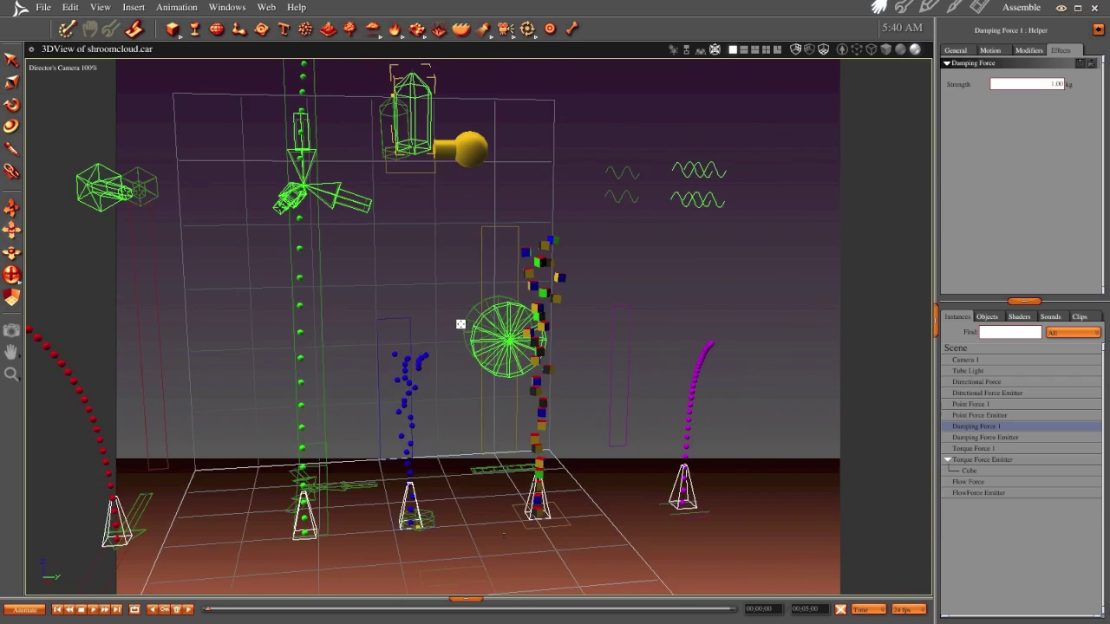
drag(560, 362, 573, 169)
drag(599, 396, 594, 305)
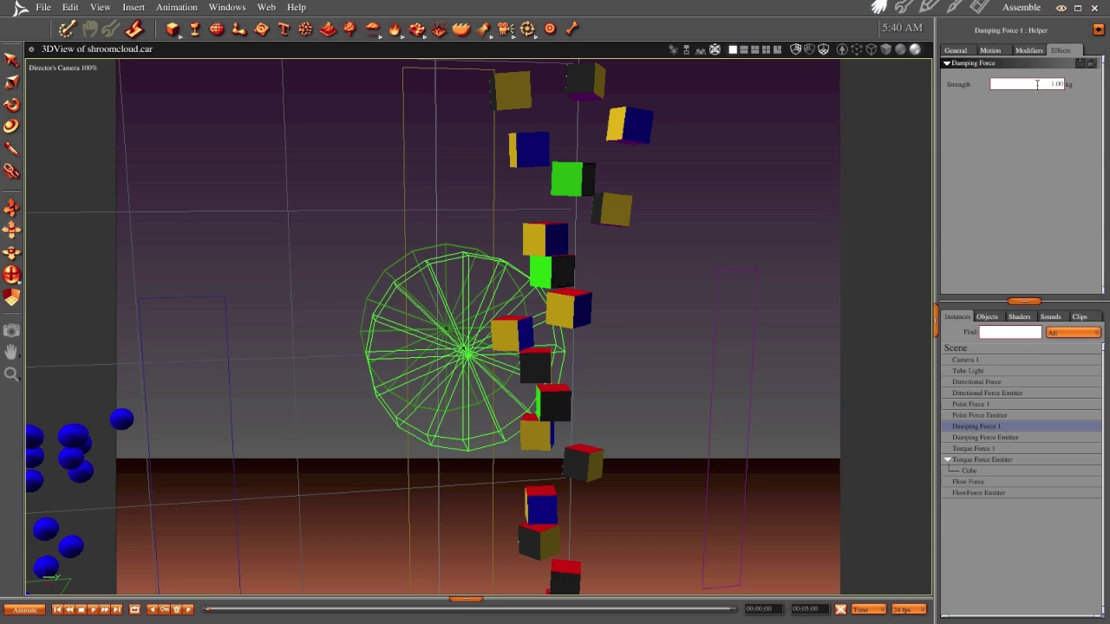
- Select Torque Force 1 (720 deg/s²), replay the cube simulation from frame 0, and pull back toward the magenta spheres
click(964, 449)
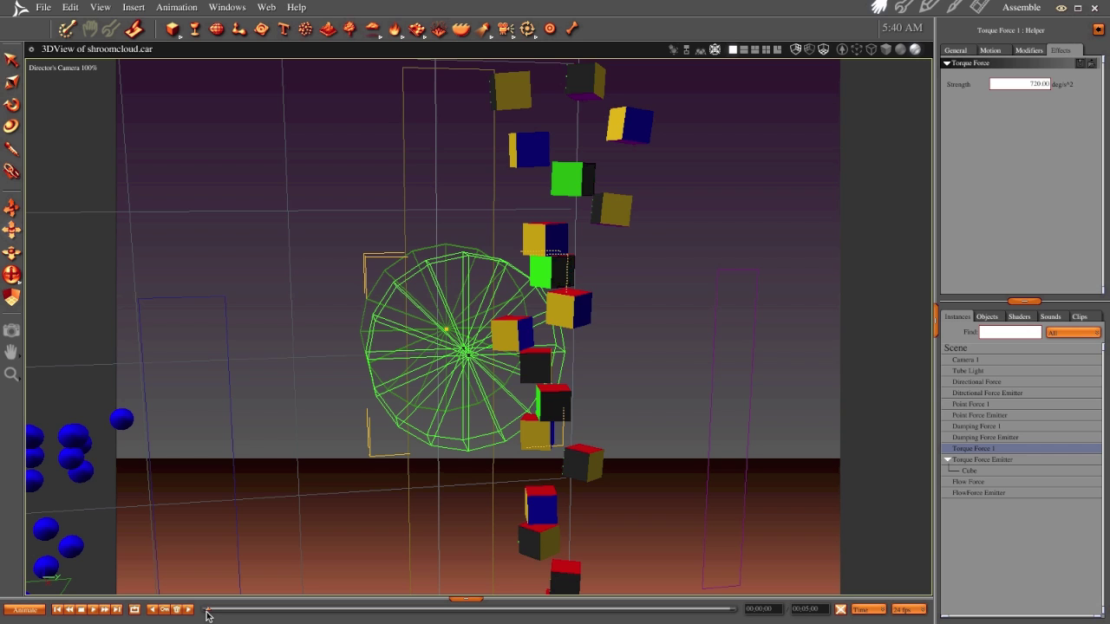
drag(208, 614, 483, 588)
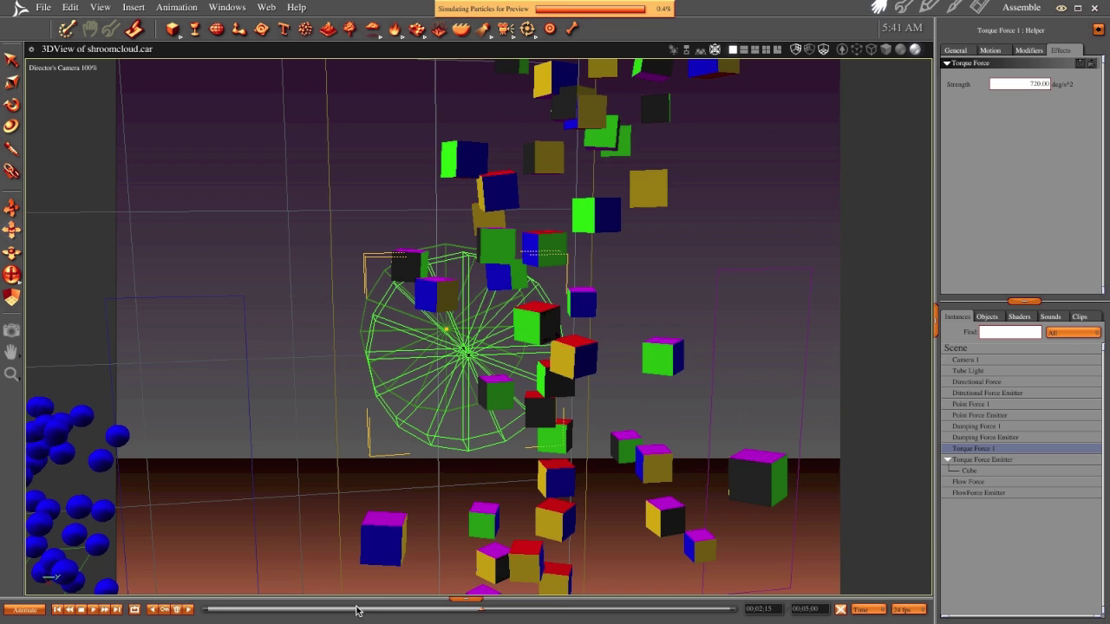
click(208, 611)
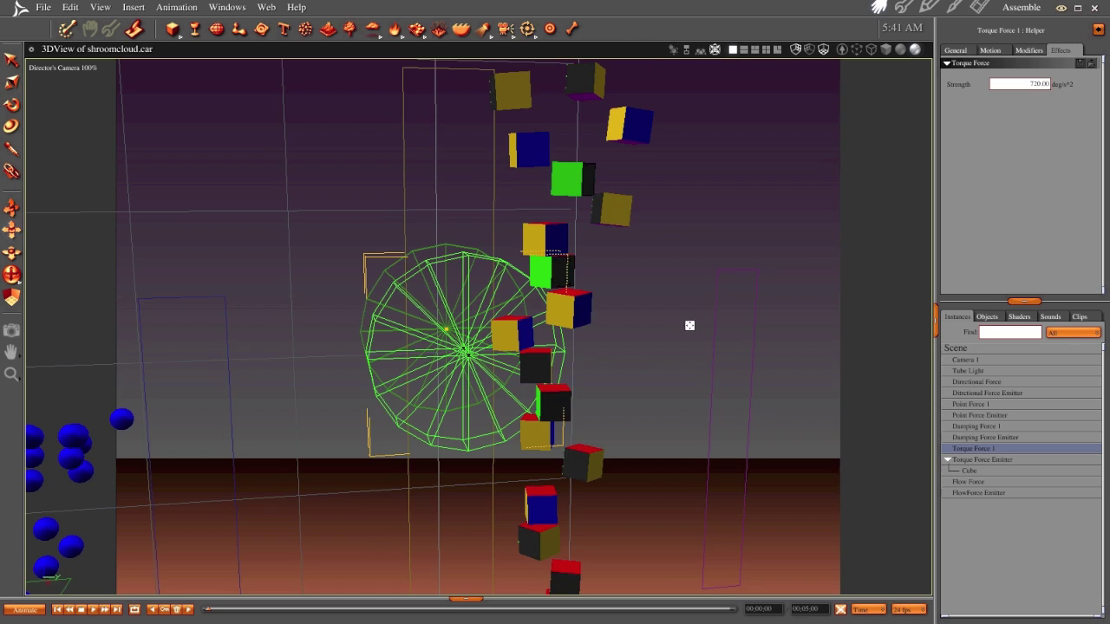
drag(682, 322, 363, 310)
drag(720, 251, 651, 263)
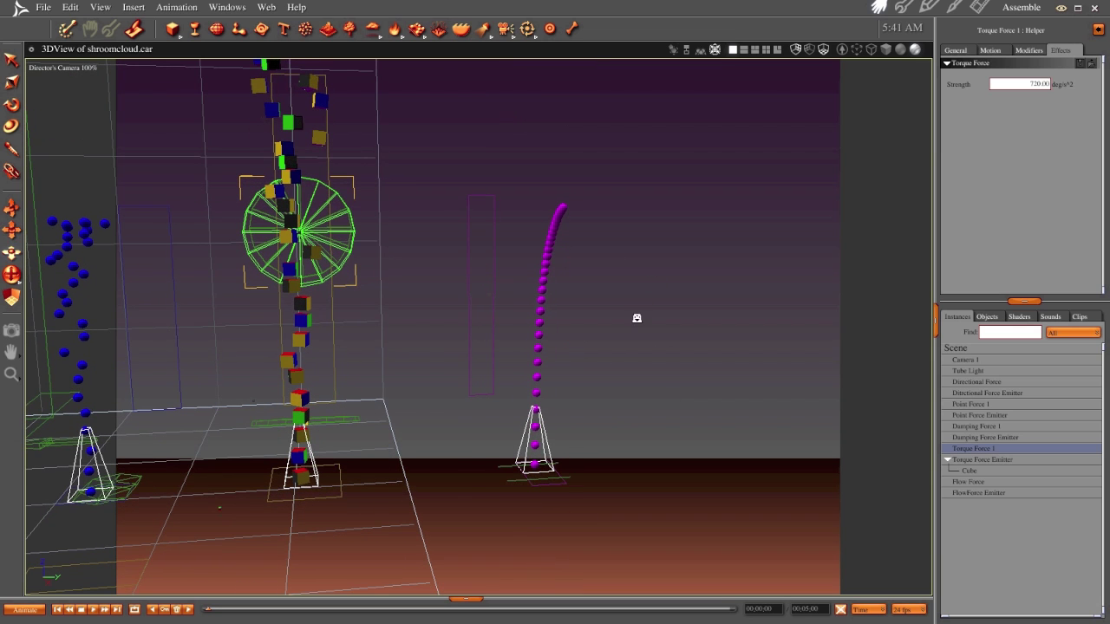
- Orbit around the cube column, select Flow Force (X 40, Y and Z 5), and scrub to preview the magenta stream
drag(636, 322, 610, 261)
drag(605, 307, 624, 324)
click(969, 482)
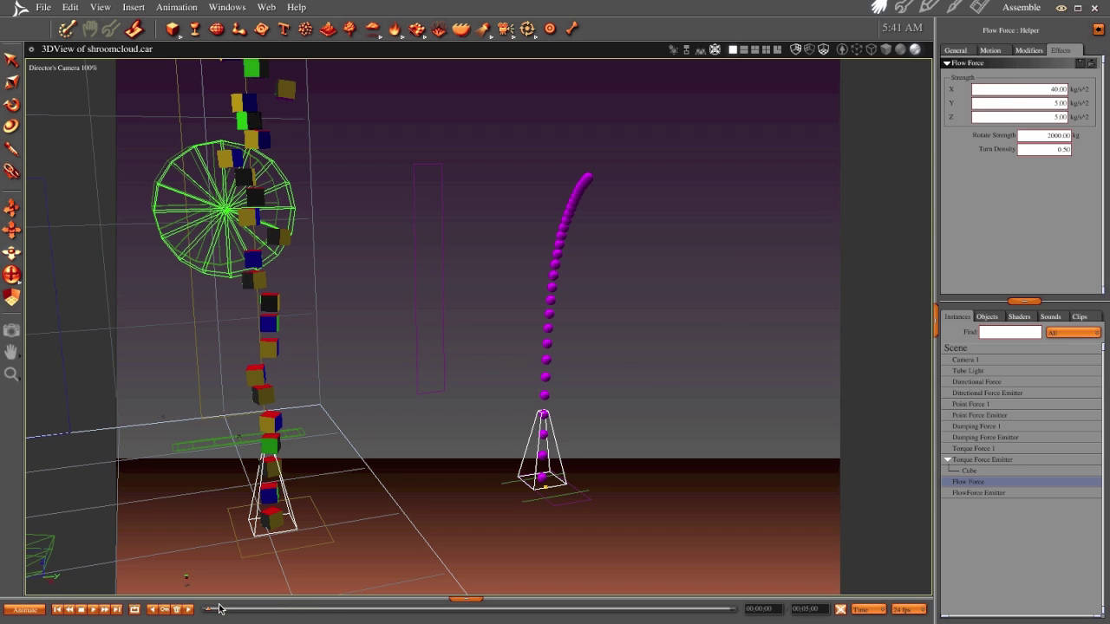
drag(208, 612, 256, 613)
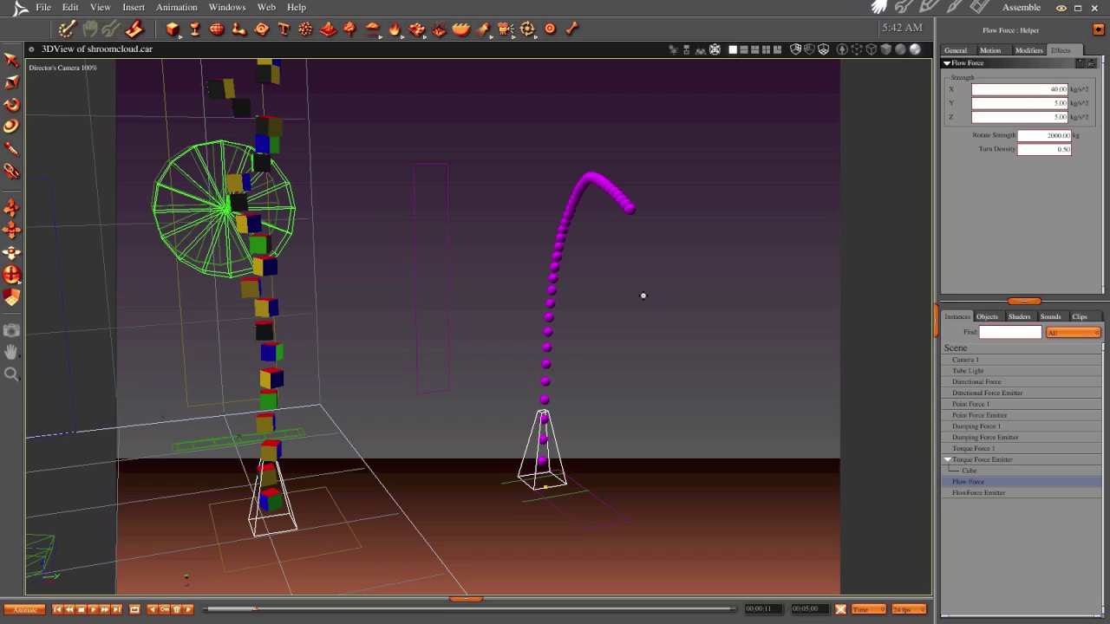
mouse_move(643, 295)
middle_down()
mouse_move(512, 299)
mouse_move(650, 293)
middle_up()
- Type 5 into the Flow Force strength field and preview the particles from the start
double_click(1039, 90)
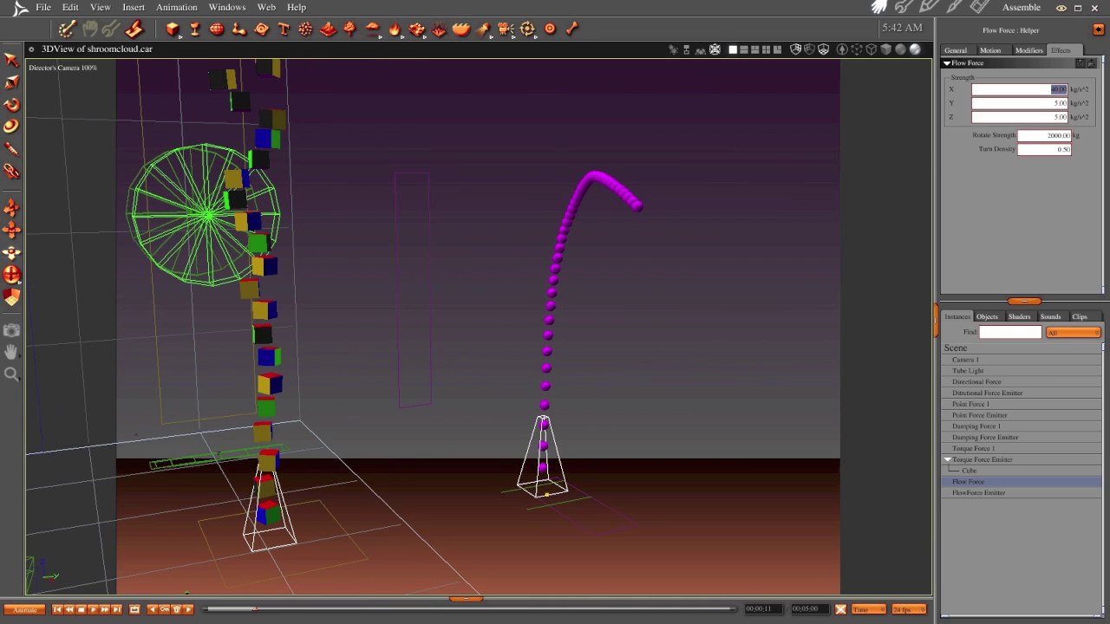
text(5)
click(58, 610)
drag(207, 612, 386, 598)
click(164, 610)
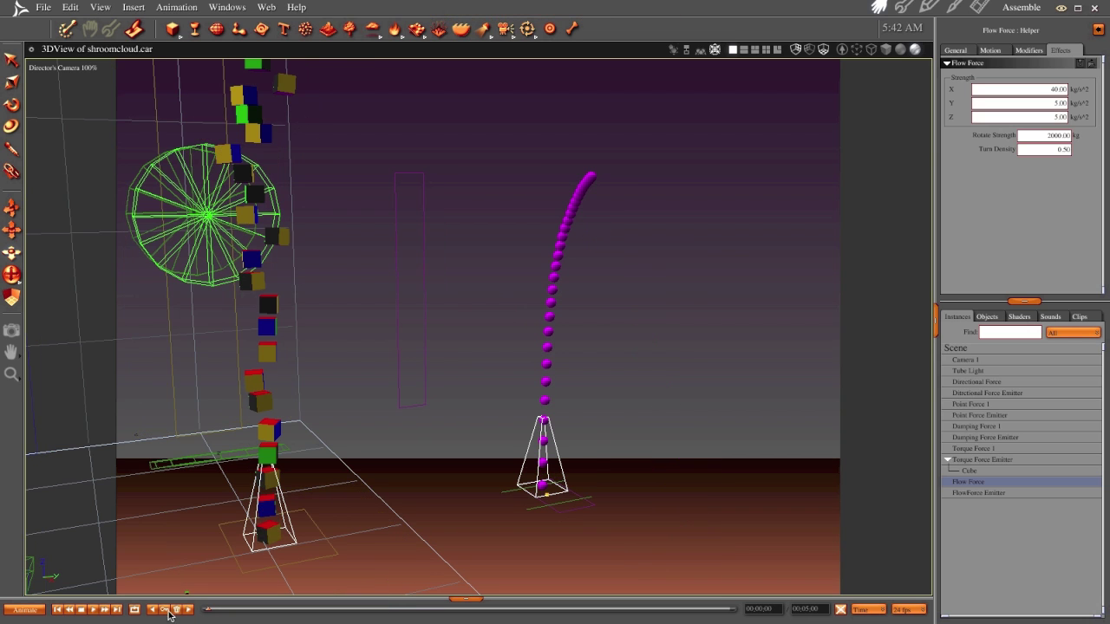
- Commit Flow Force Z strength of 50, replay the animation, and rewind to frame 0
click(1038, 116)
key(Return)
drag(208, 613, 374, 601)
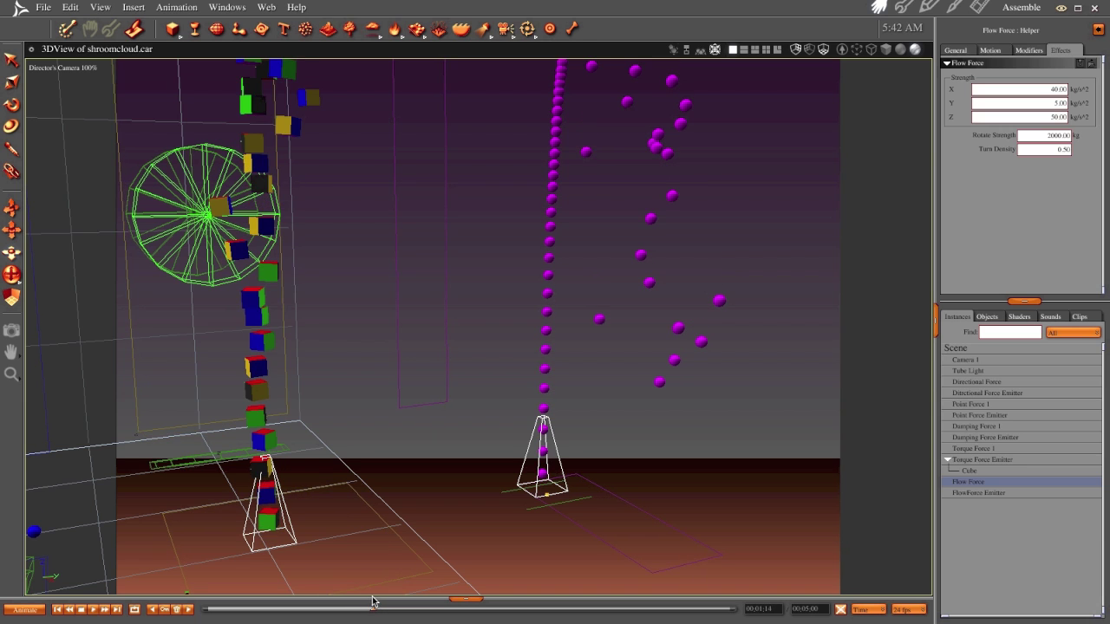
click(136, 610)
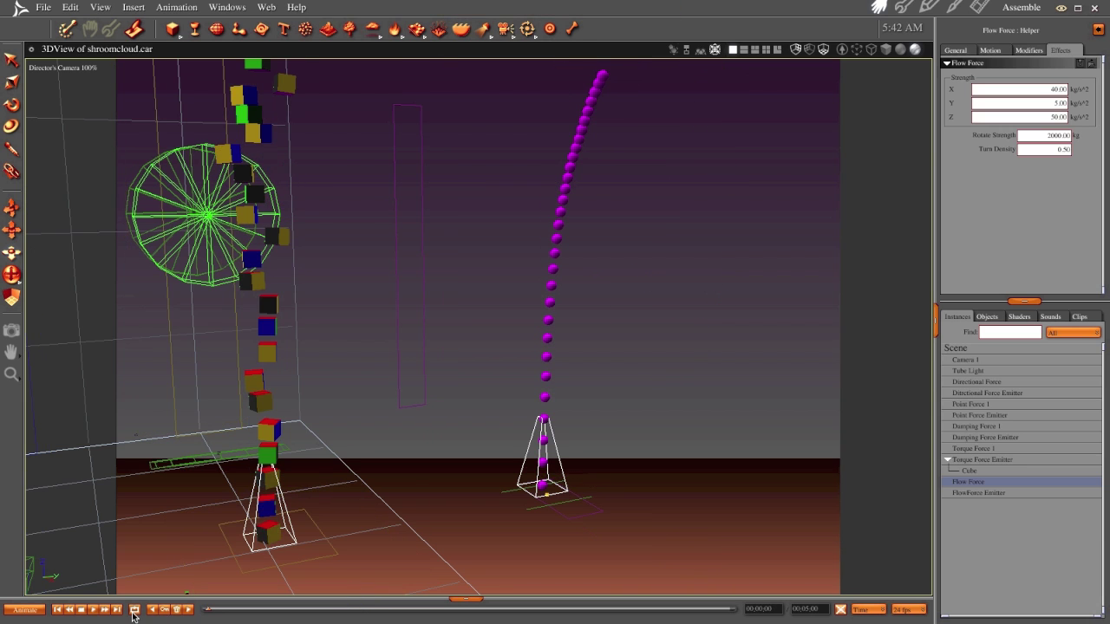
- Show the Sequencer below a resized 3D view, reselect Flow Force, and jump ahead in time
click(472, 600)
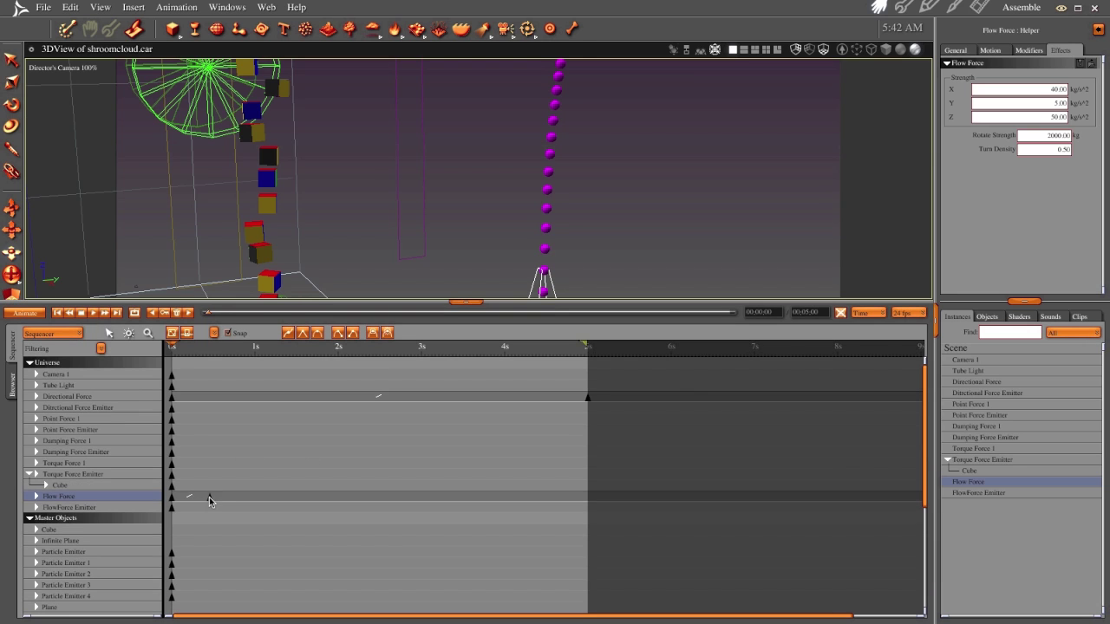
click(209, 496)
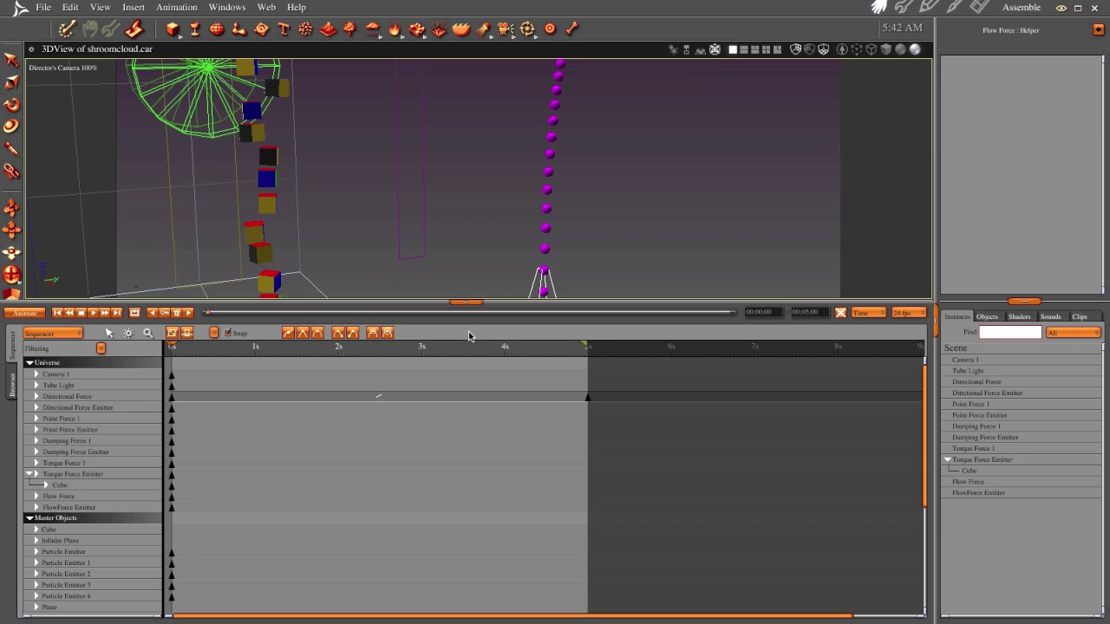
click(473, 303)
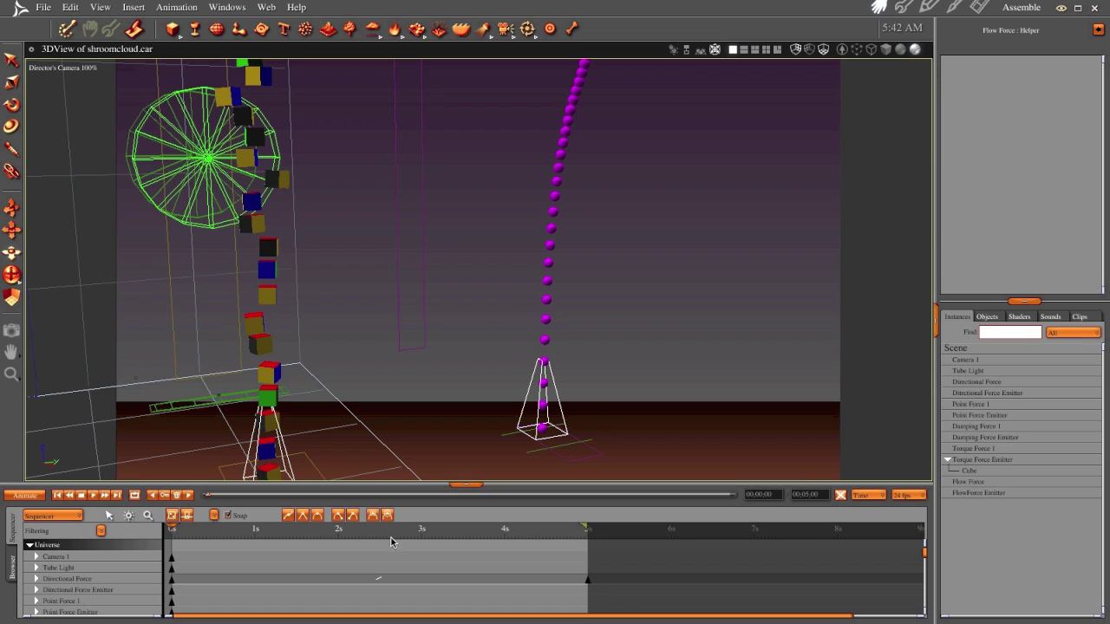
click(971, 482)
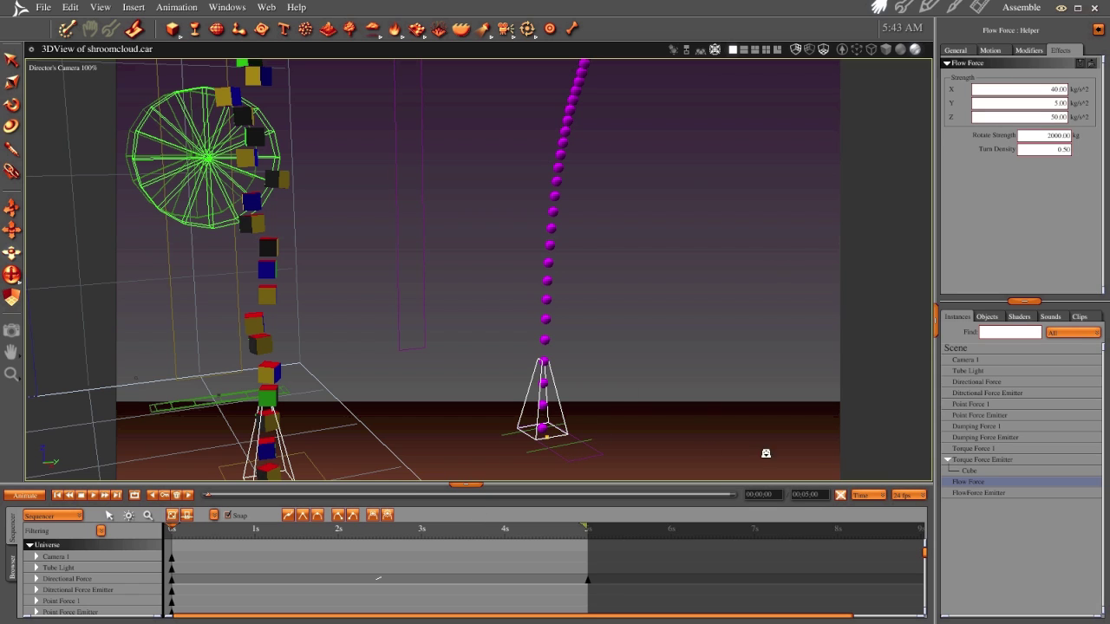
click(467, 496)
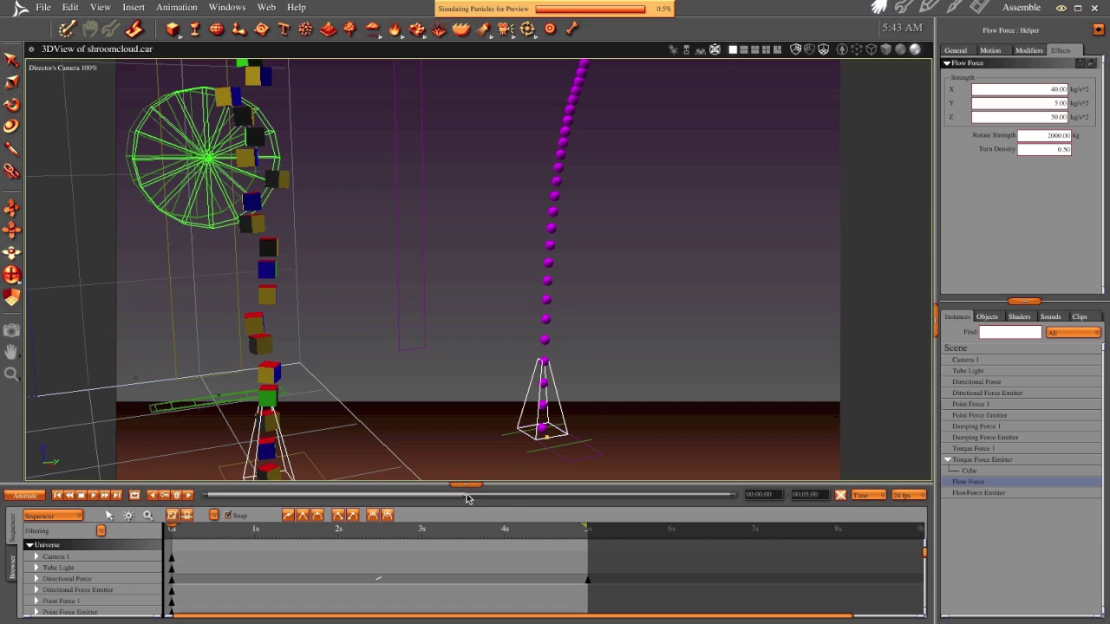
- Set Flow Force X strength to -40 and Z strength to -50
click(1044, 89)
text(-40)
key(Return)
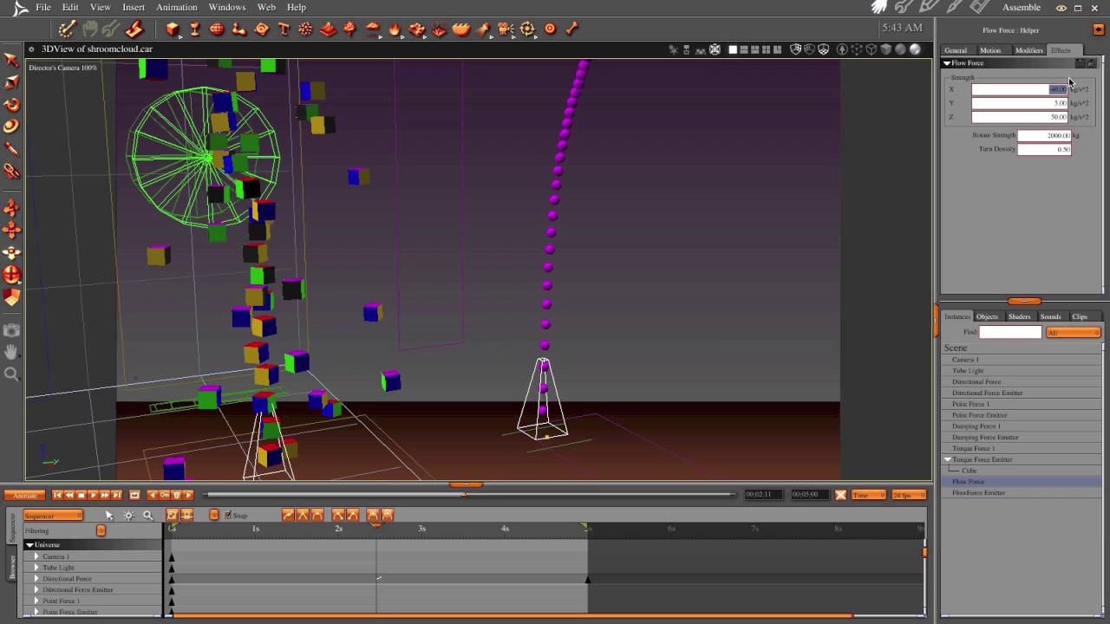
click(1053, 116)
text(-)
key(Return)
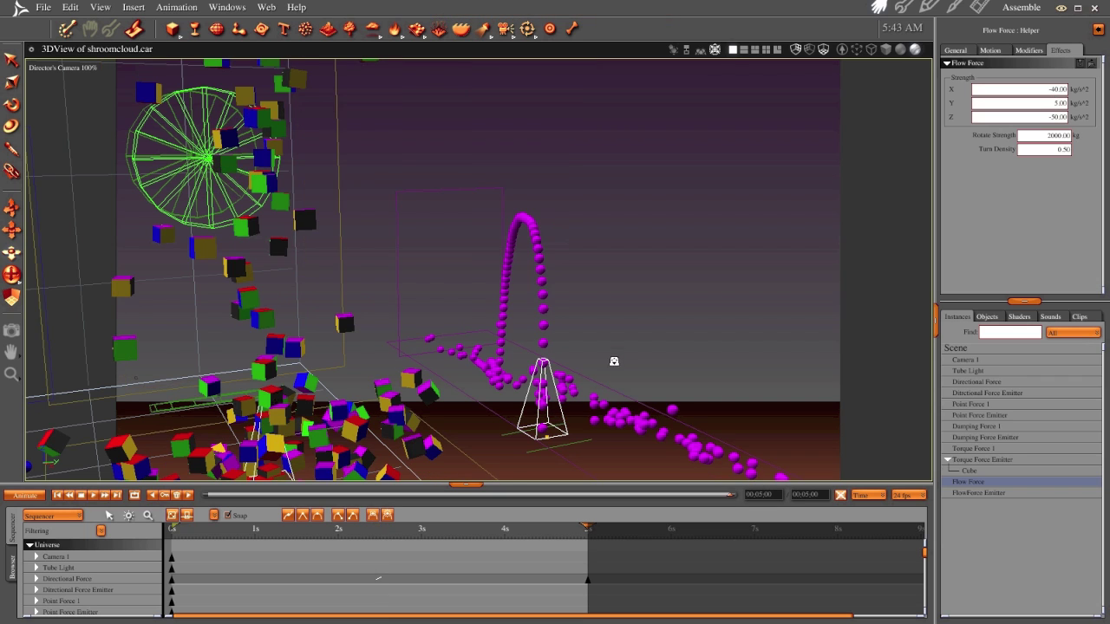
- Restore Flow Force X strength to 40 and Z to 50, then rewind to frame 0
click(1043, 88)
text(40)
key(Return)
click(1046, 117)
text(50)
click(57, 497)
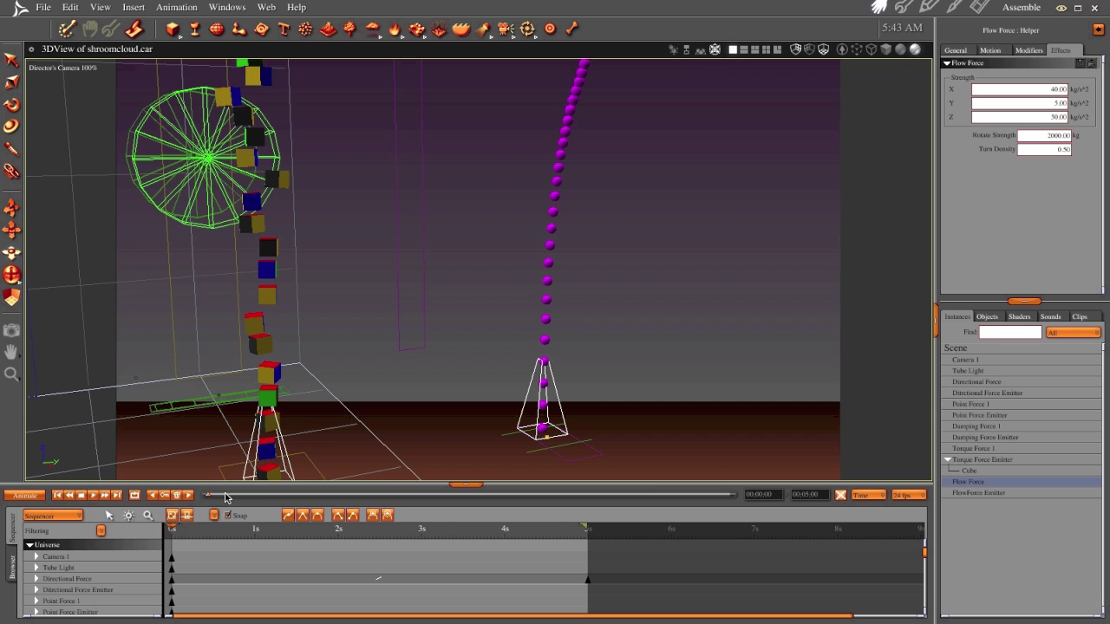
- Scrub the animation to the 5-second end and orbit back to frame all five emitters
drag(208, 499, 673, 477)
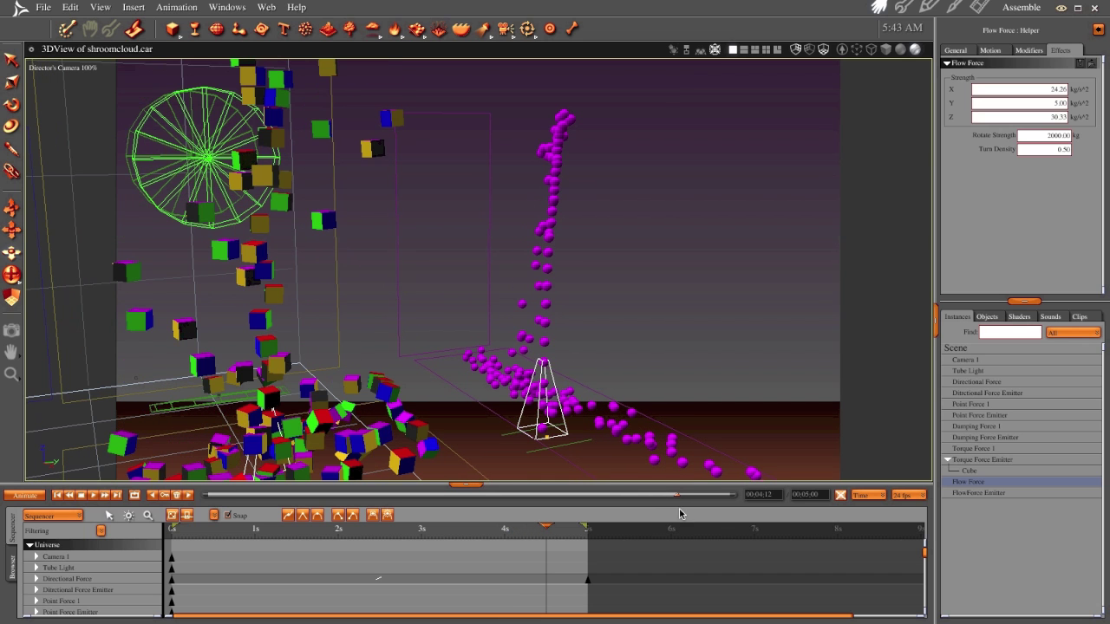
drag(678, 501, 750, 497)
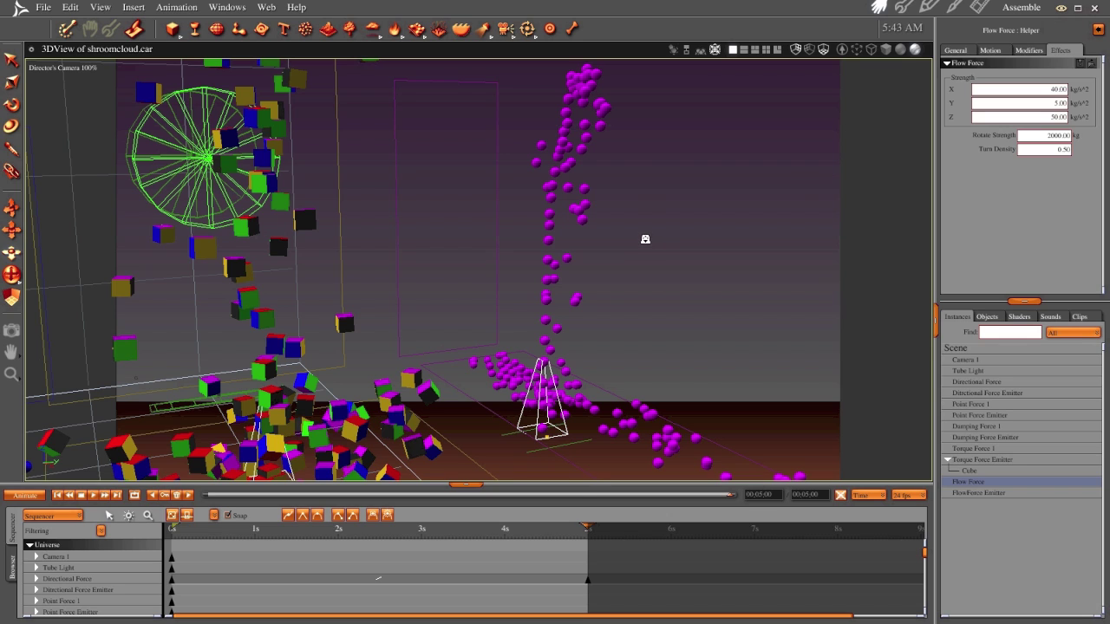
drag(649, 231, 559, 283)
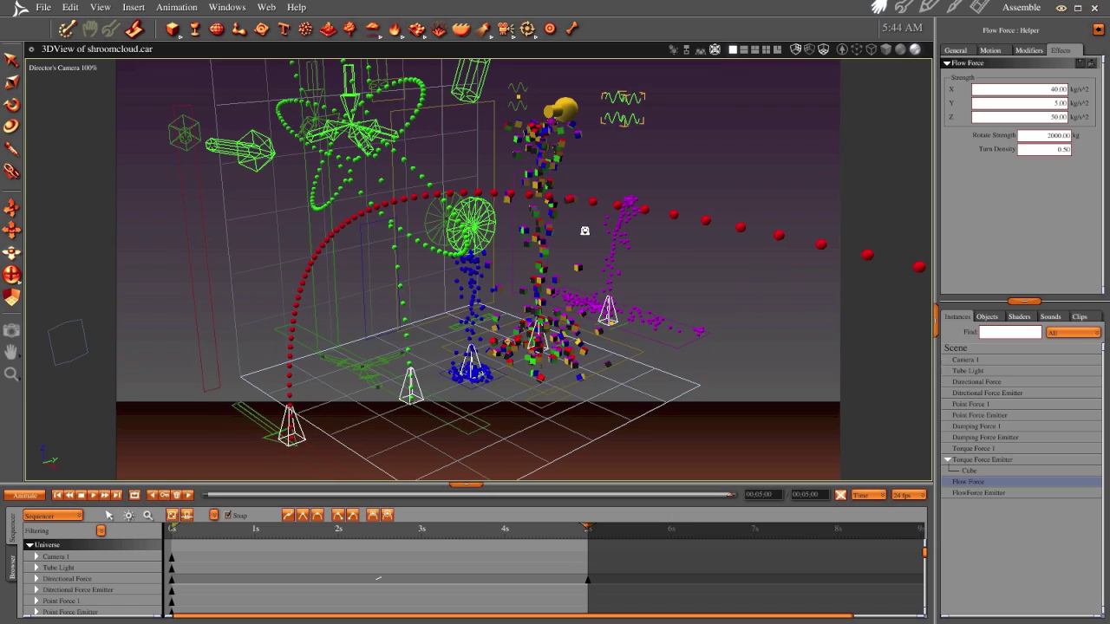
- Orbit the Director's Camera from a low frontal angle around the scene to inspect each particle stream
drag(590, 198, 593, 256)
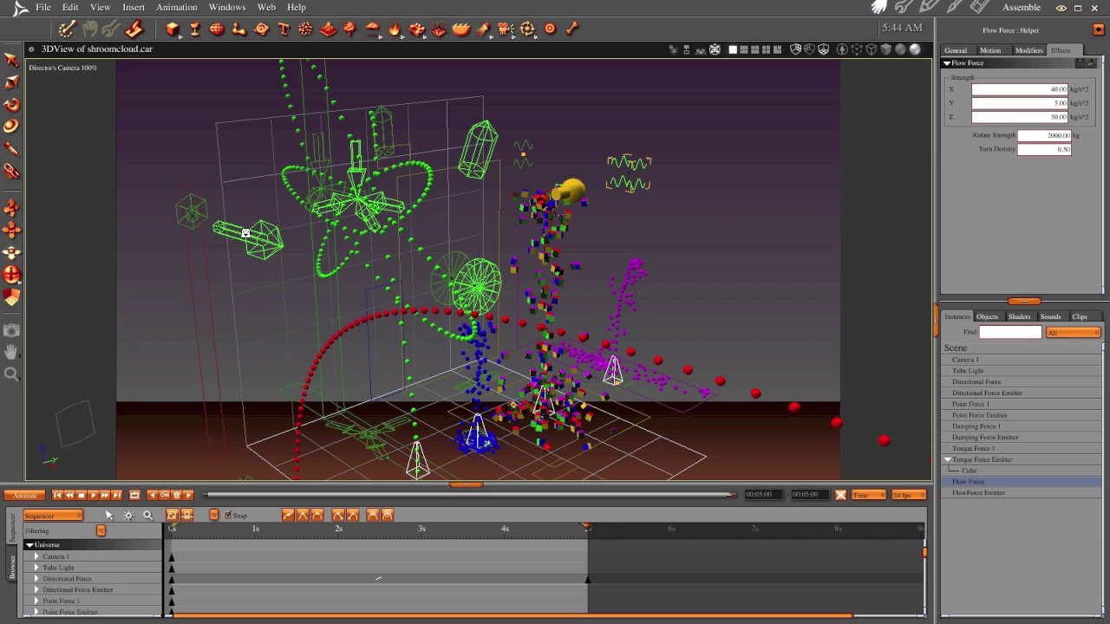
drag(549, 358, 580, 322)
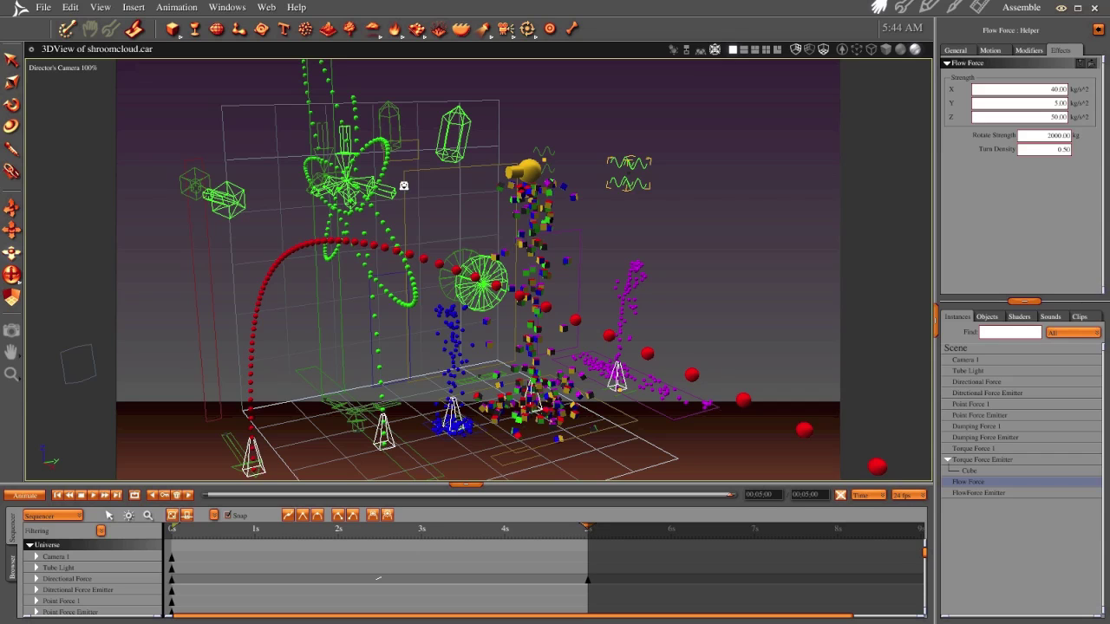
drag(475, 277, 484, 282)
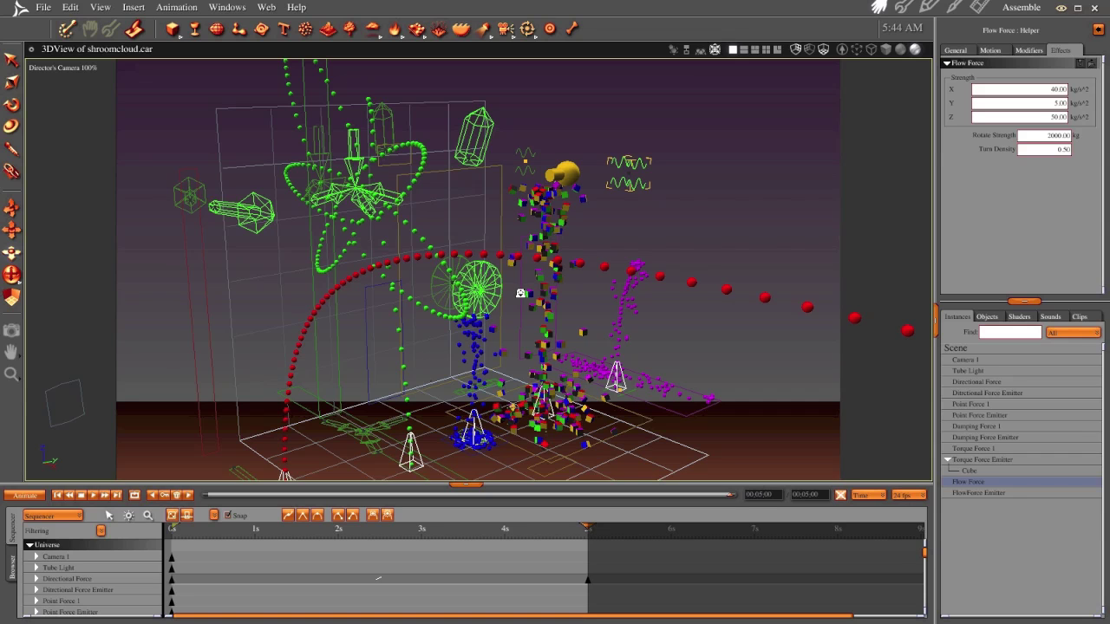
- Switch from Assemble to the Render room to show the 640×480 rendered frame
click(979, 7)
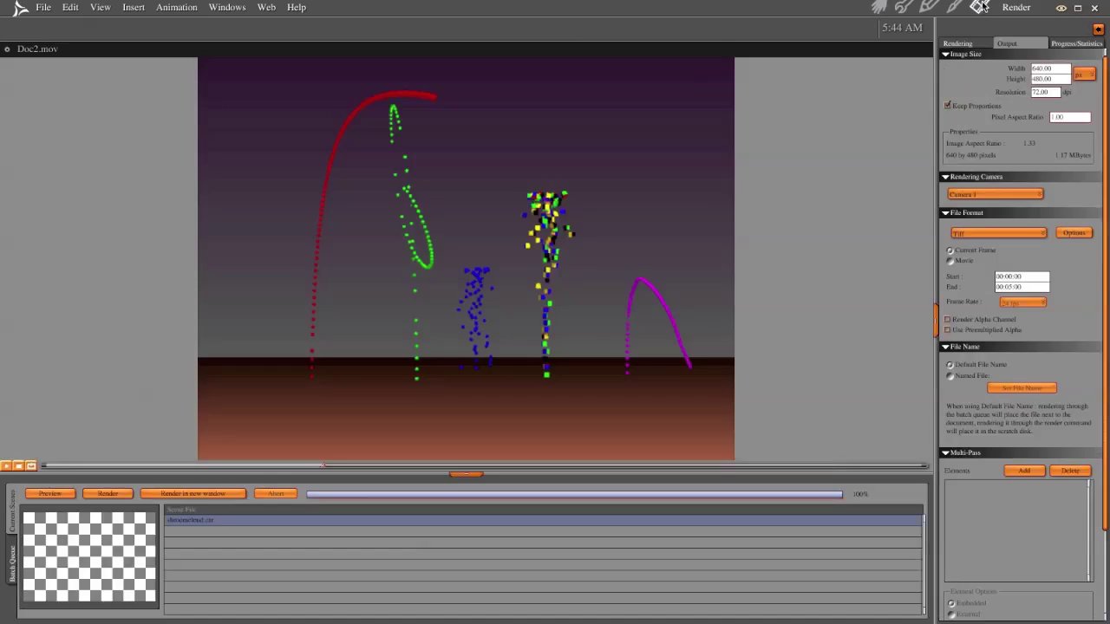